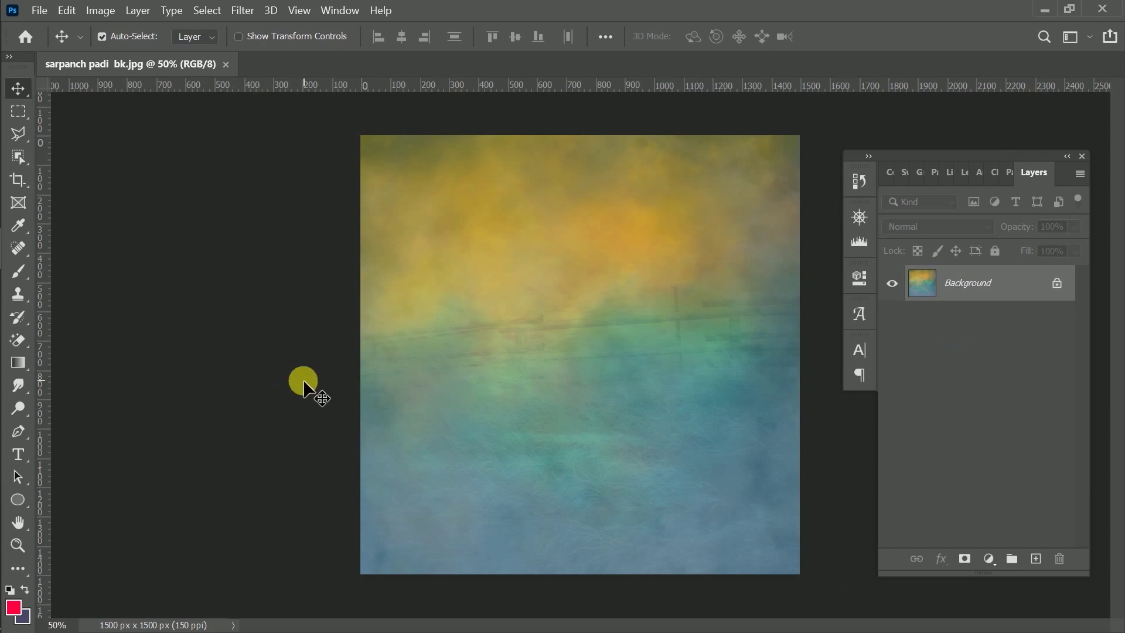
Draw an ellipse shape about 1114 × 1008 px over the upper middle of the background image
{"action": "left_click", "coordinate": [19, 498]}
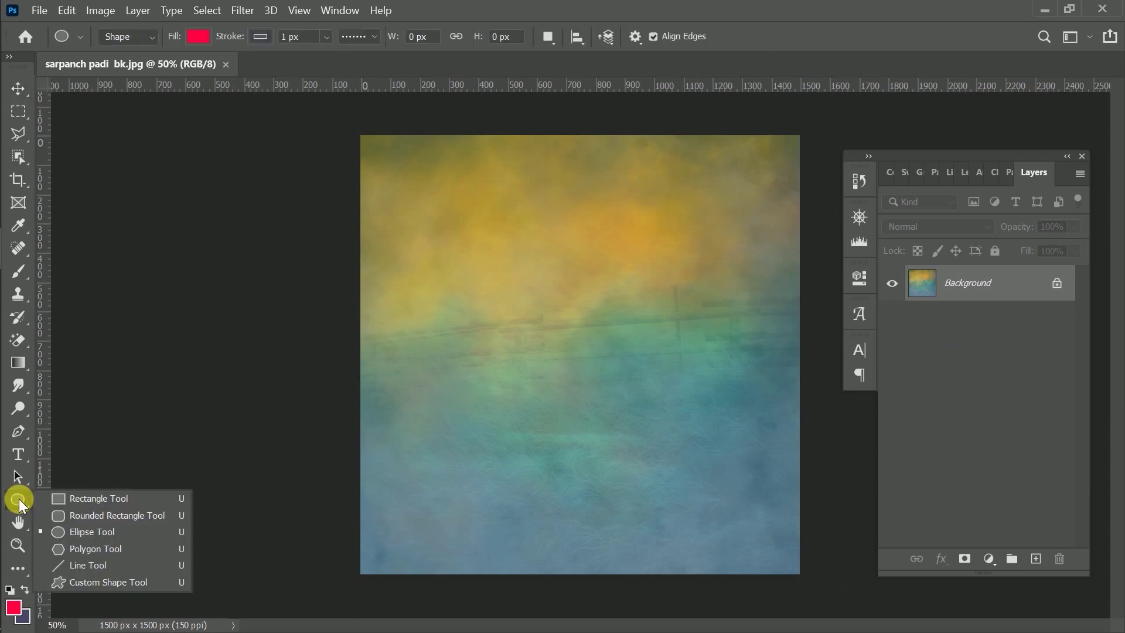
{"action": "left_click", "coordinate": [88, 532]}
{"action": "left_click_drag", "start_coordinate": [413, 175], "coordinate": [751, 484]}
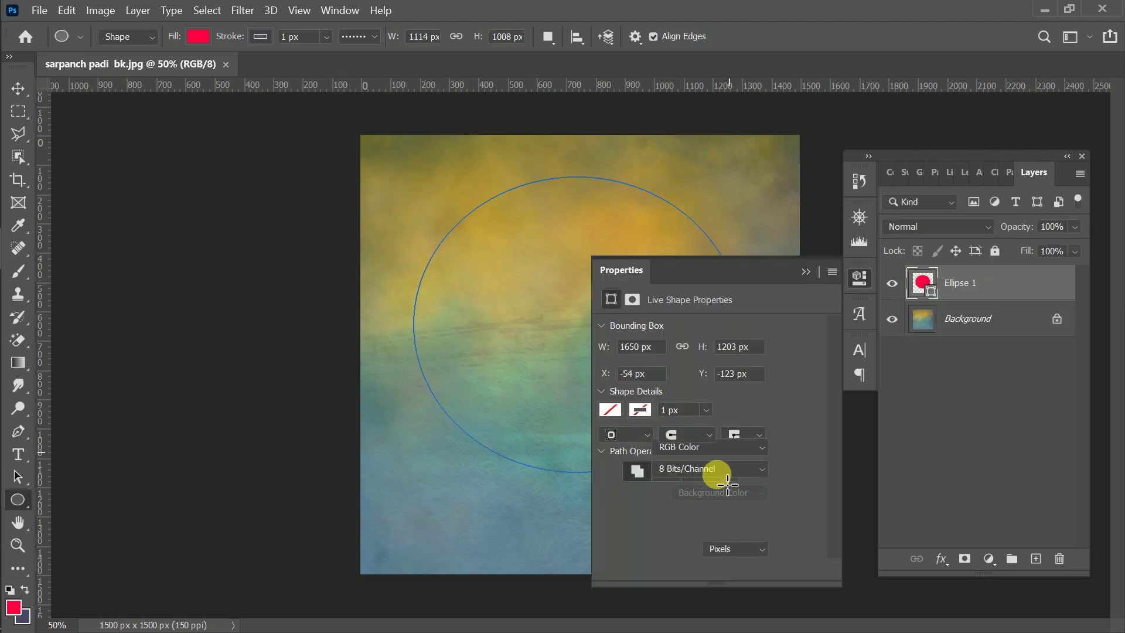
Fill the ellipse with white and remove its stroke
{"action": "left_click", "coordinate": [611, 414]}
{"action": "left_click", "coordinate": [612, 426]}
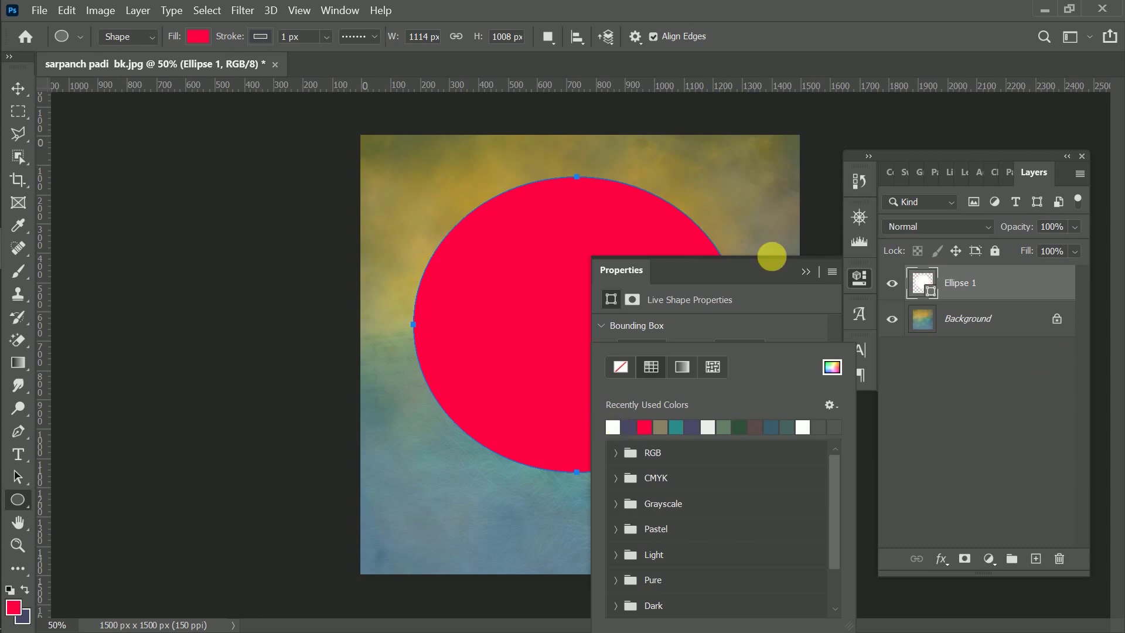
{"action": "left_click", "coordinate": [786, 318]}
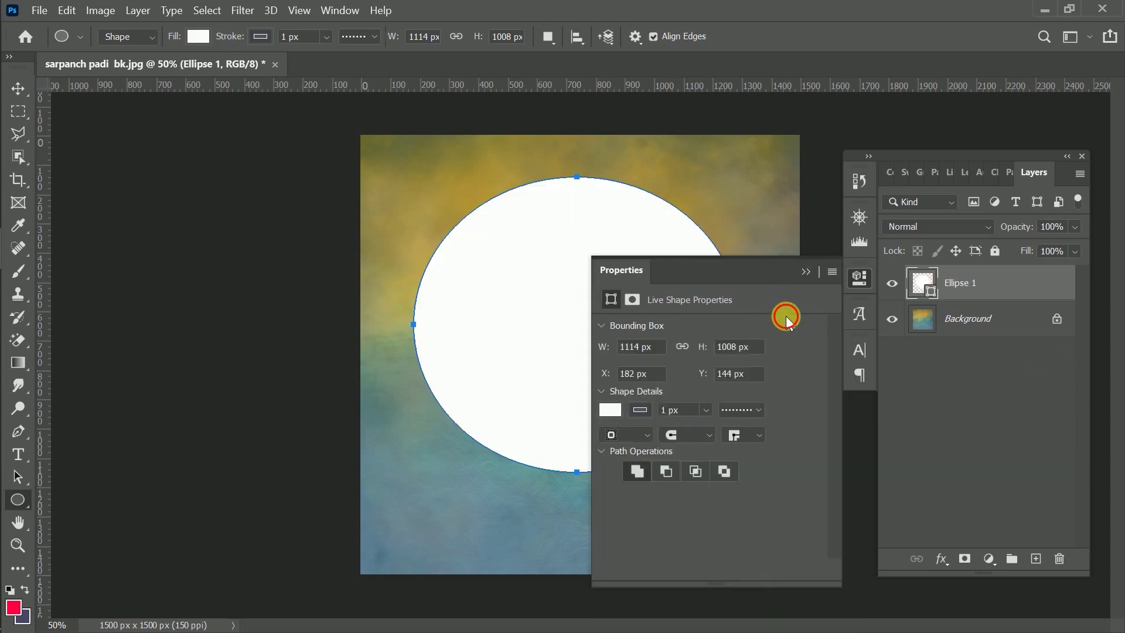
{"action": "left_click", "coordinate": [645, 411]}
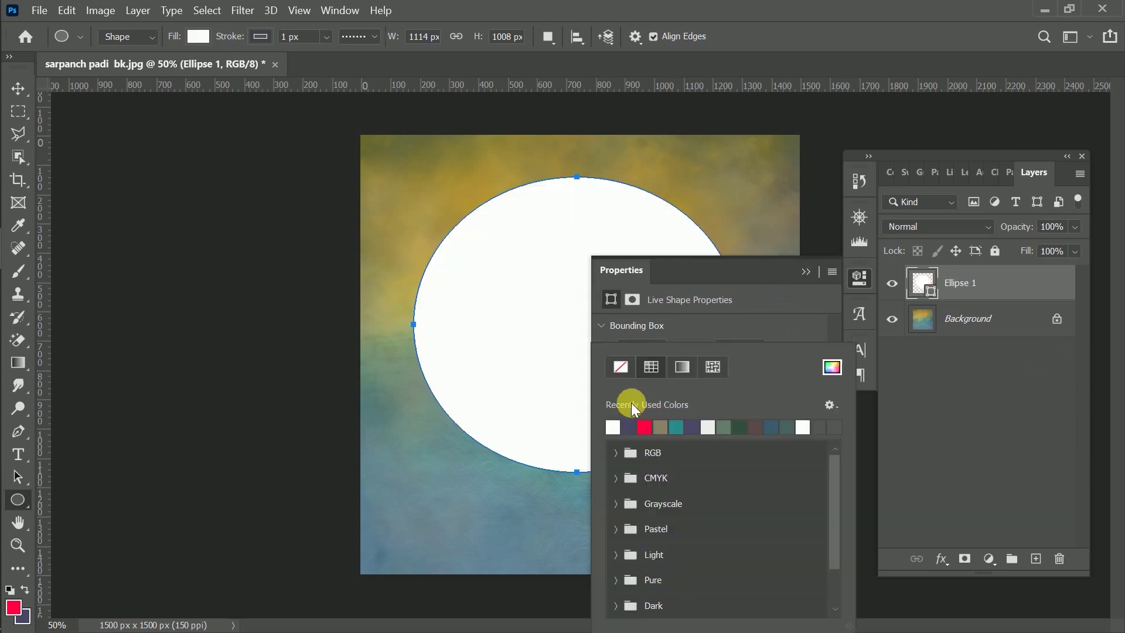
{"action": "left_click", "coordinate": [621, 373]}
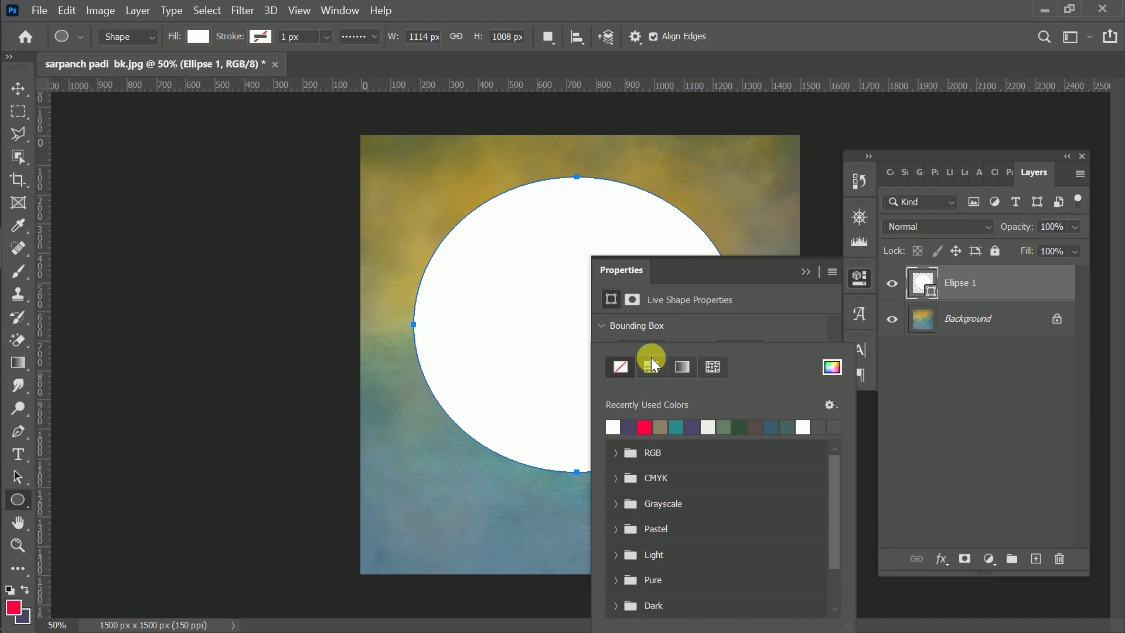
{"action": "left_click", "coordinate": [748, 276]}
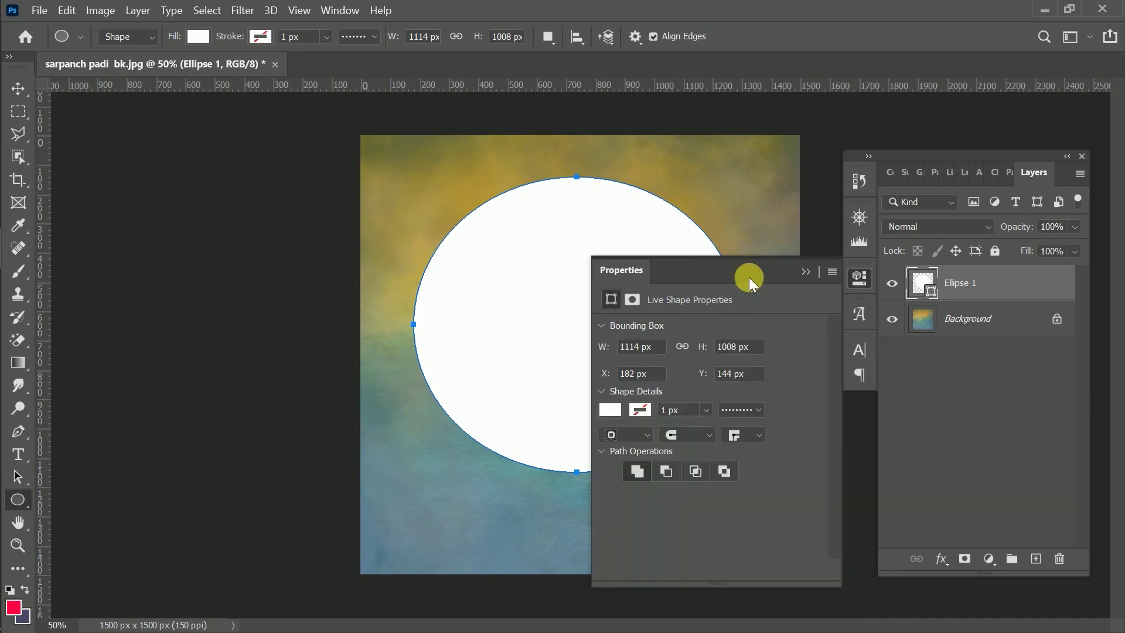
{"action": "left_click", "coordinate": [804, 274]}
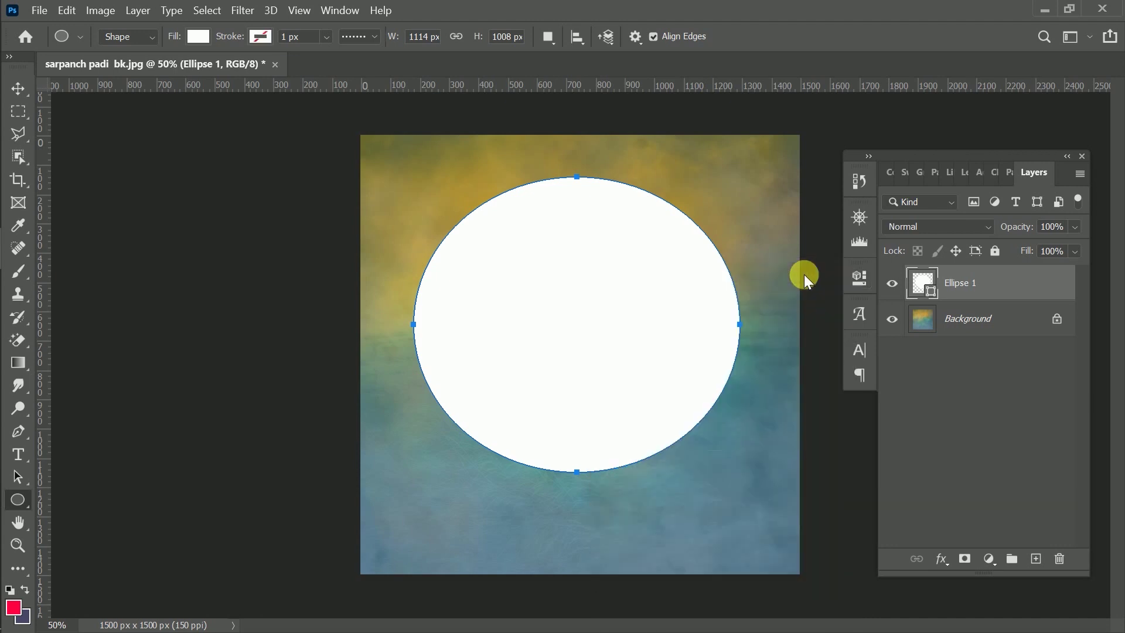
Scale the ellipse to about 152.70% and move it up so it covers the upper part of the canvas
{"action": "left_click", "coordinate": [20, 88]}
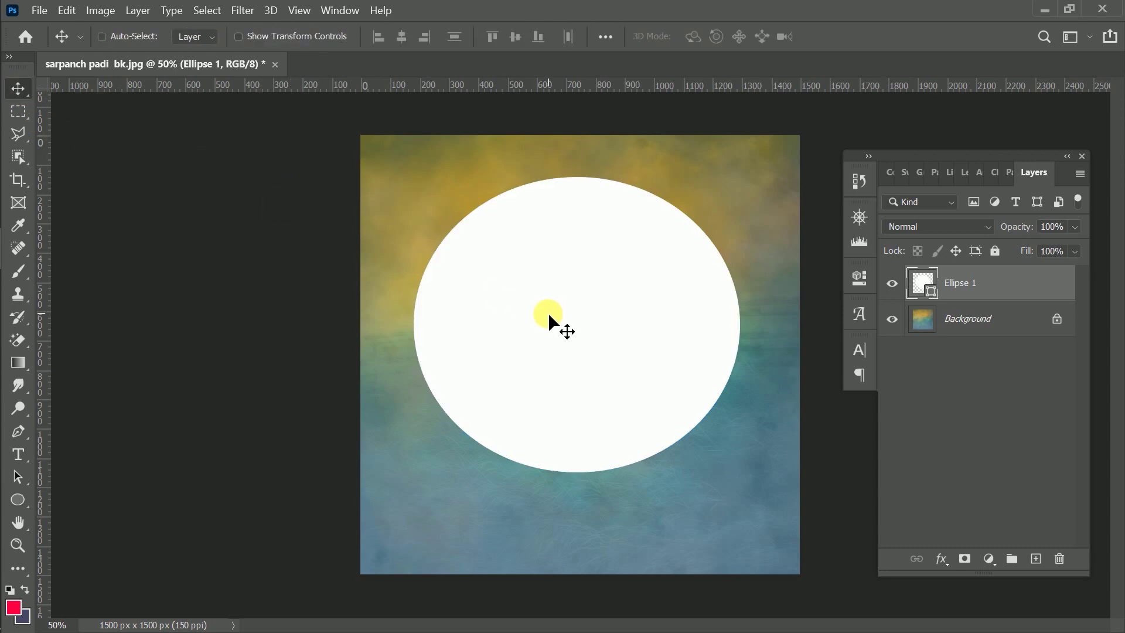
{"action": "key", "text": "ctrl+t"}
{"action": "left_click_drag", "start_coordinate": [744, 469], "coordinate": [697, 329]}
{"action": "left_click_drag", "start_coordinate": [771, 396], "coordinate": [832, 451]}
{"action": "left_click_drag", "start_coordinate": [745, 369], "coordinate": [748, 337]}
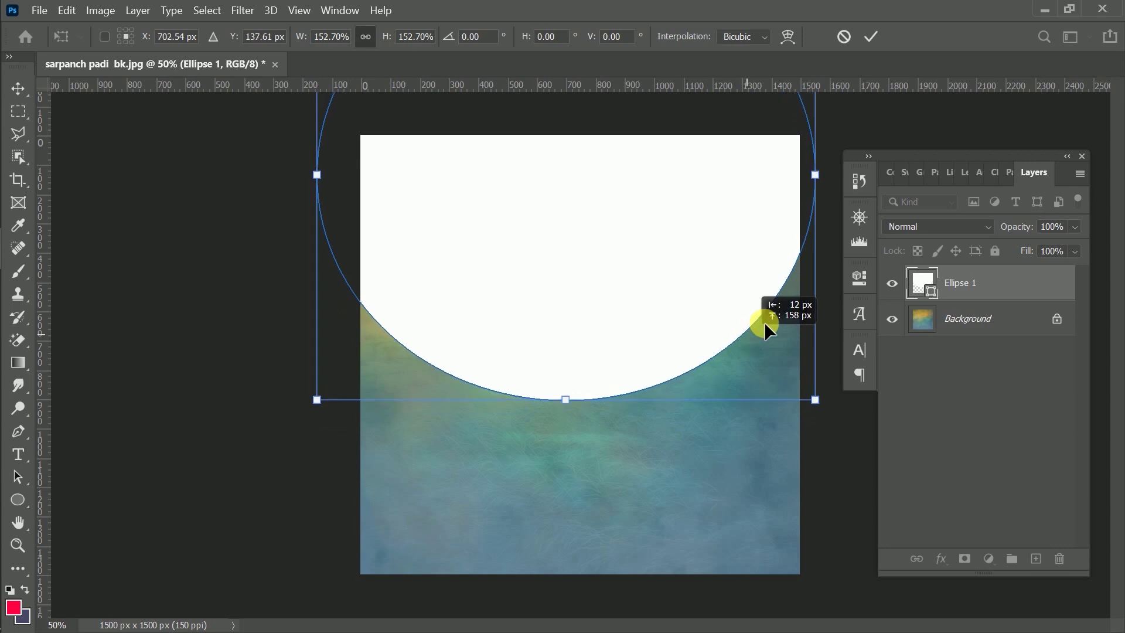
{"action": "left_click", "coordinate": [871, 37]}
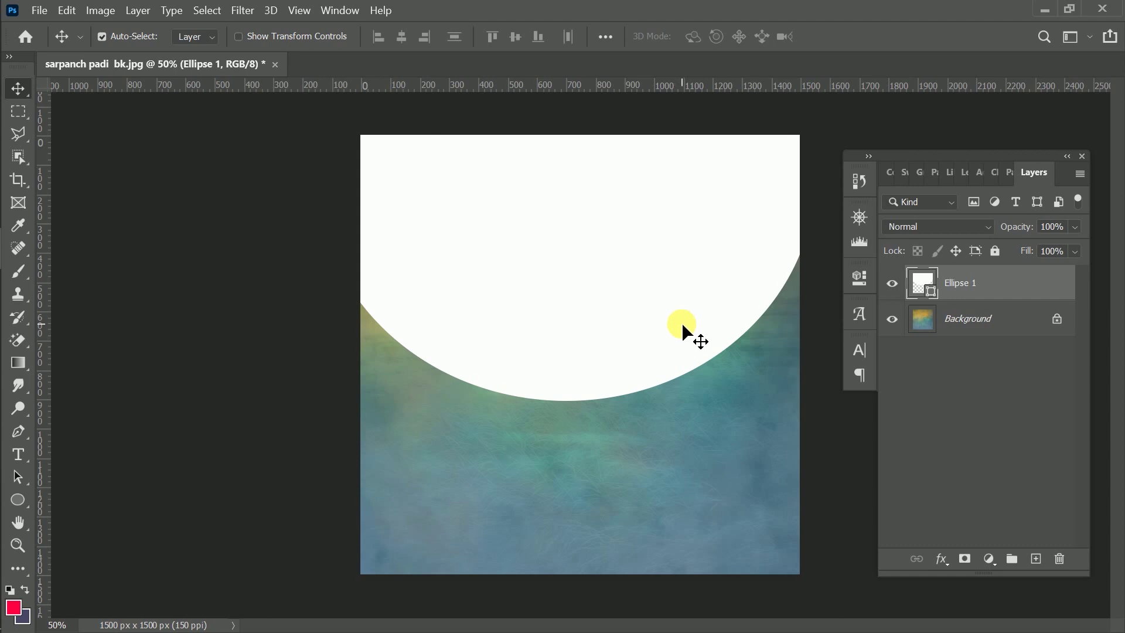
Duplicate the ellipse layer and place the copy beneath the original ellipse in the layer order
{"action": "key", "text": "ctrl+j"}
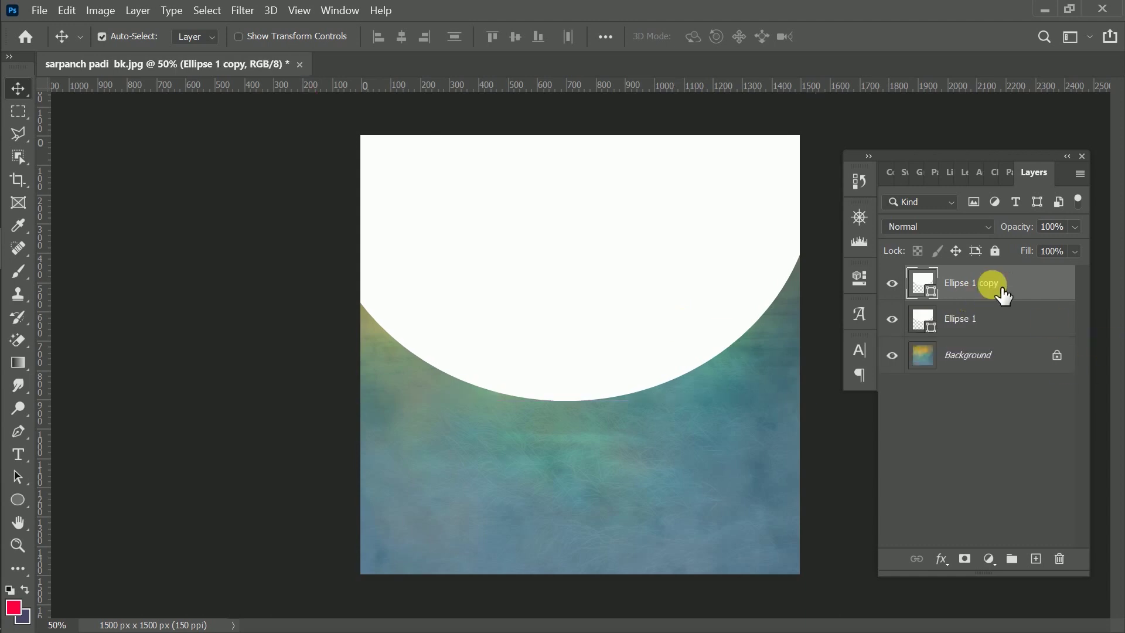
{"action": "left_click_drag", "start_coordinate": [1010, 292], "coordinate": [1013, 345]}
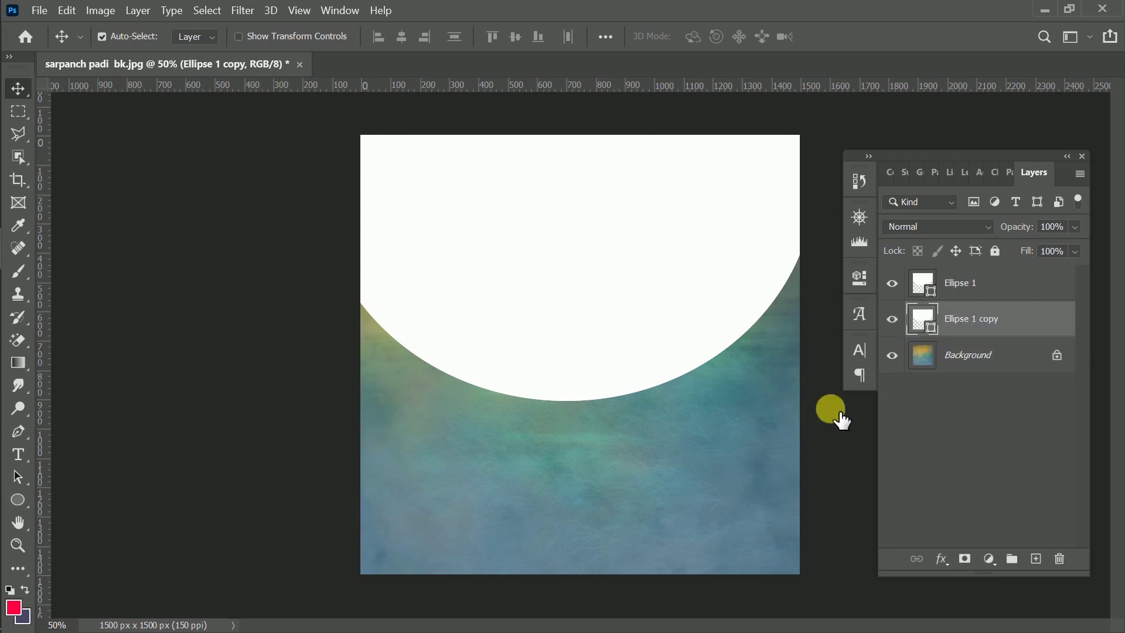
Give the ellipse copy no fill and a solid white stroke about 19 px wide
{"action": "left_click", "coordinate": [15, 501]}
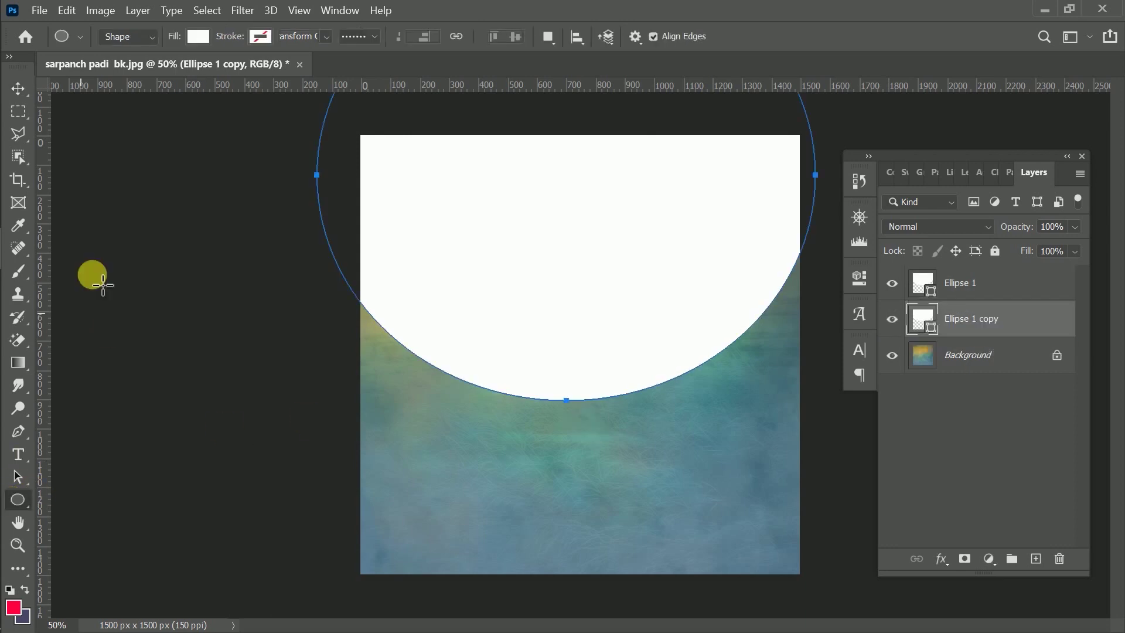
{"action": "left_click", "coordinate": [198, 36]}
{"action": "left_click", "coordinate": [93, 67]}
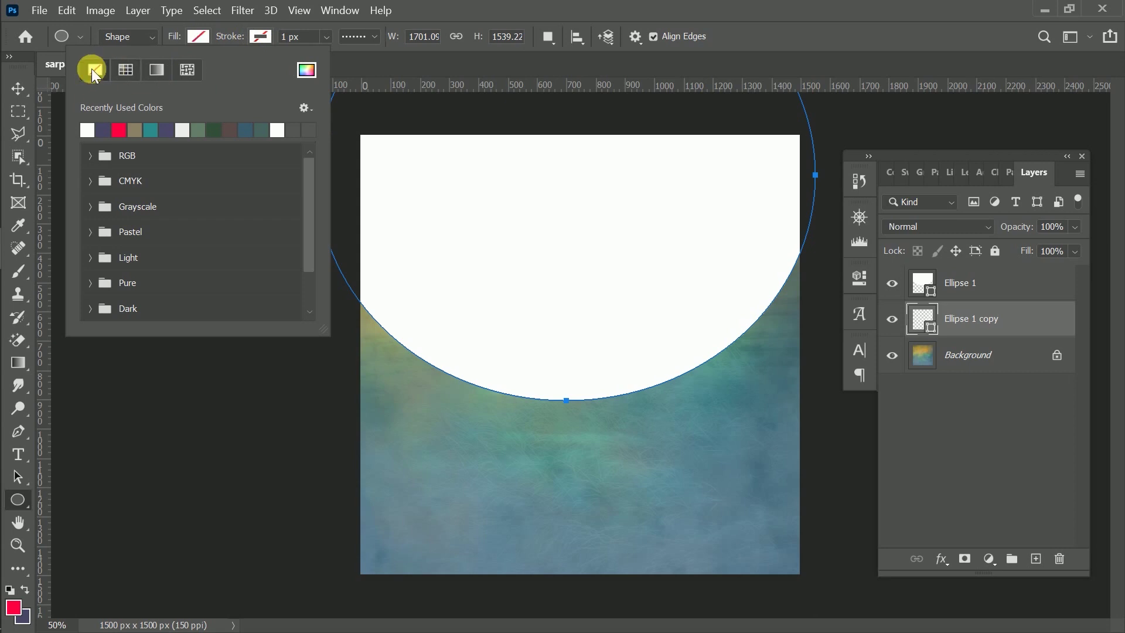
{"action": "left_click", "coordinate": [261, 39]}
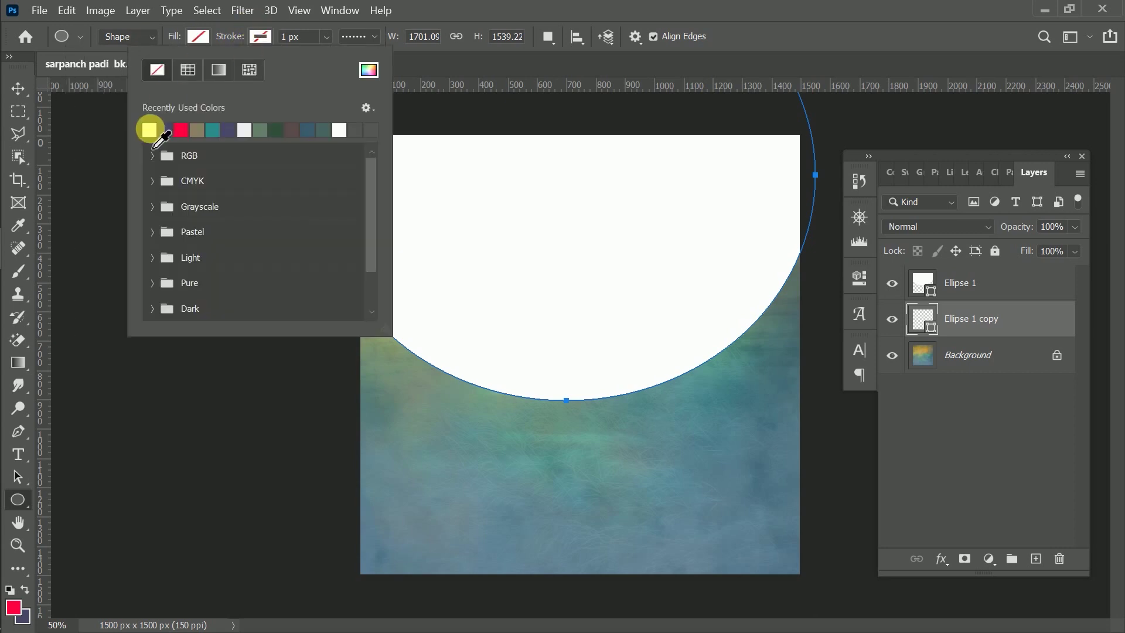
{"action": "left_click", "coordinate": [195, 130]}
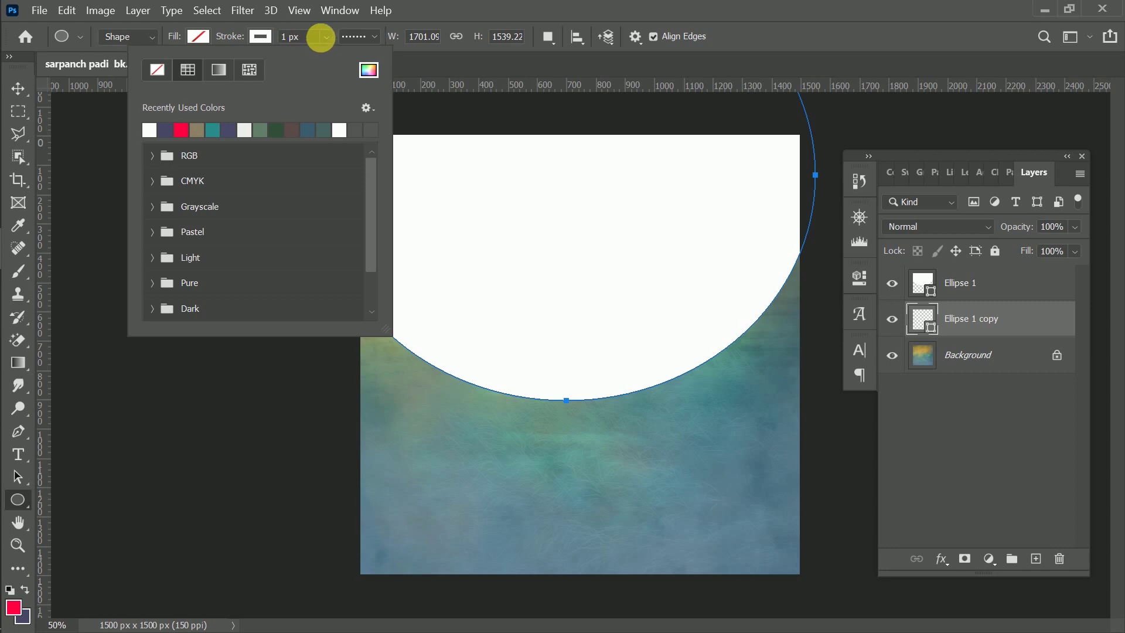
{"action": "left_click", "coordinate": [361, 37]}
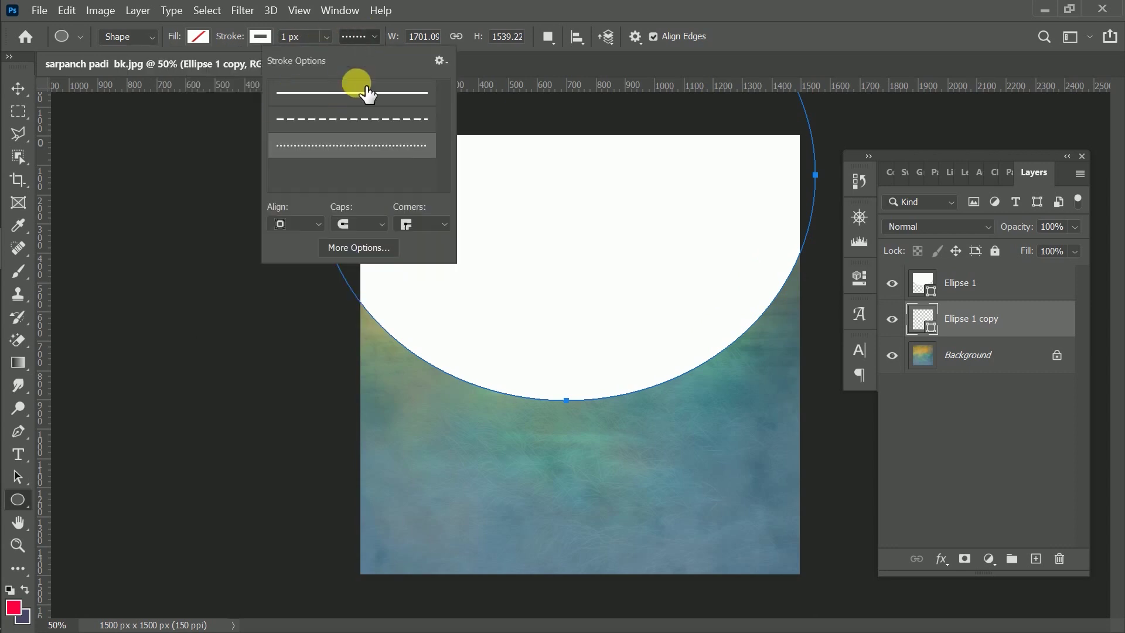
{"action": "left_click", "coordinate": [322, 93]}
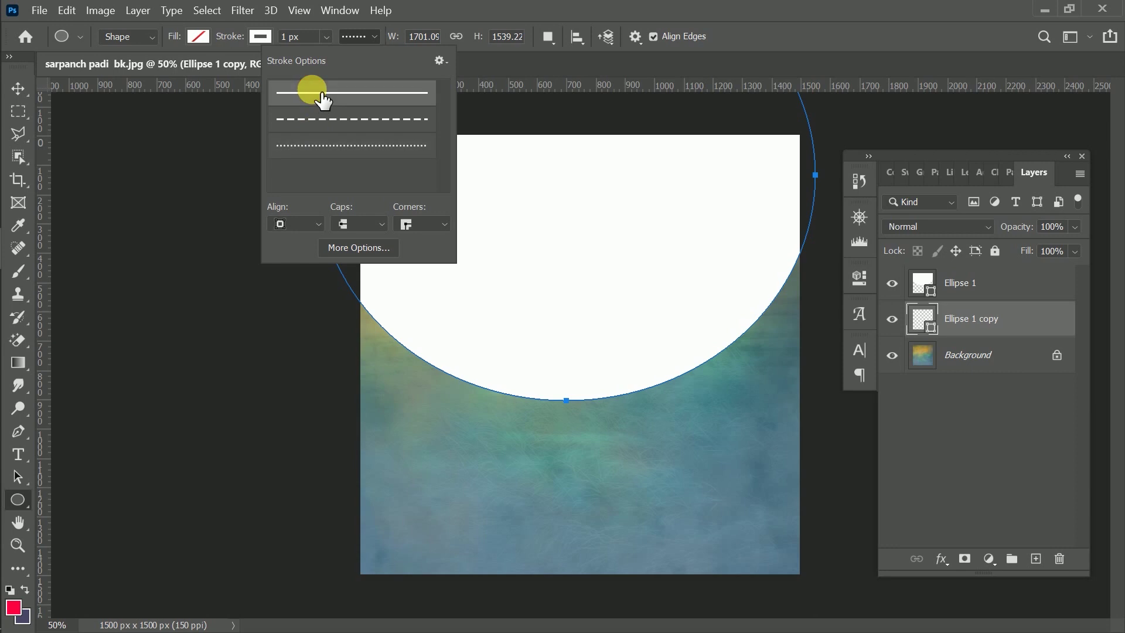
{"action": "left_click", "coordinate": [324, 38]}
{"action": "left_click_drag", "start_coordinate": [334, 58], "coordinate": [345, 57]}
Nudge the outlined ellipse copy downward until it forms a separate white arc below the filled ellipse
{"action": "left_click", "coordinate": [18, 88]}
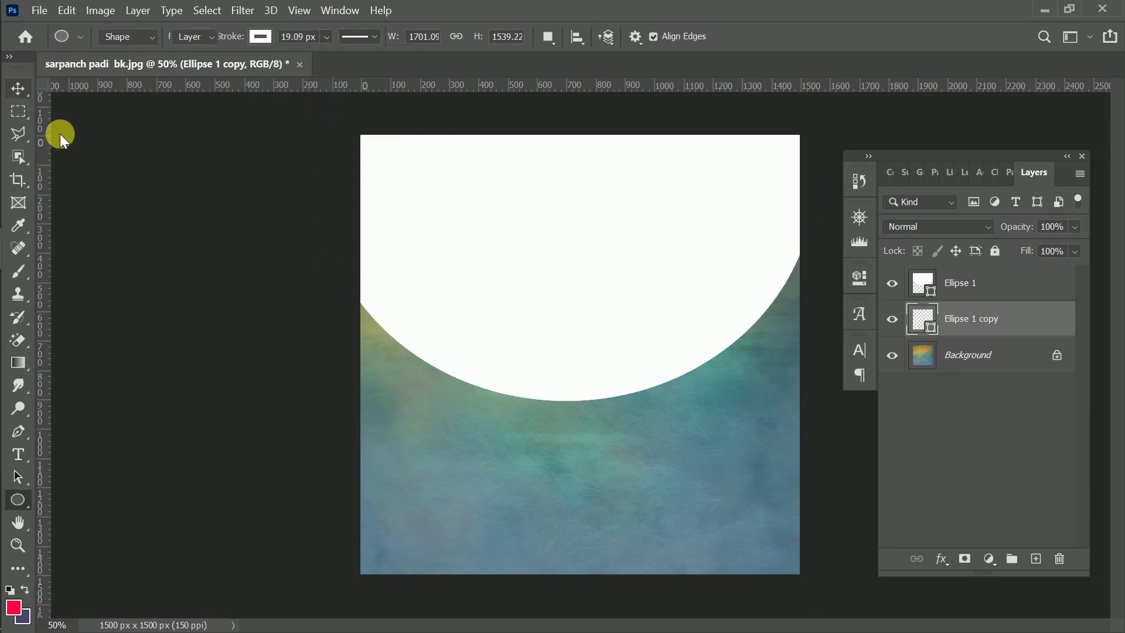
{"action": "key", "text": "Down"}
{"action": "key", "text": "Down"}
{"action": "key", "text": "Down"}
{"action": "key", "text": "Down"}
{"action": "key", "text": "Down"}
{"action": "key", "text": "Down"}
{"action": "key", "text": "Down"}
{"action": "key", "text": "Down"}
{"action": "key", "text": "Down"}
{"action": "key", "text": "Down"}
{"action": "key", "text": "Down"}
{"action": "key", "text": "Down"}
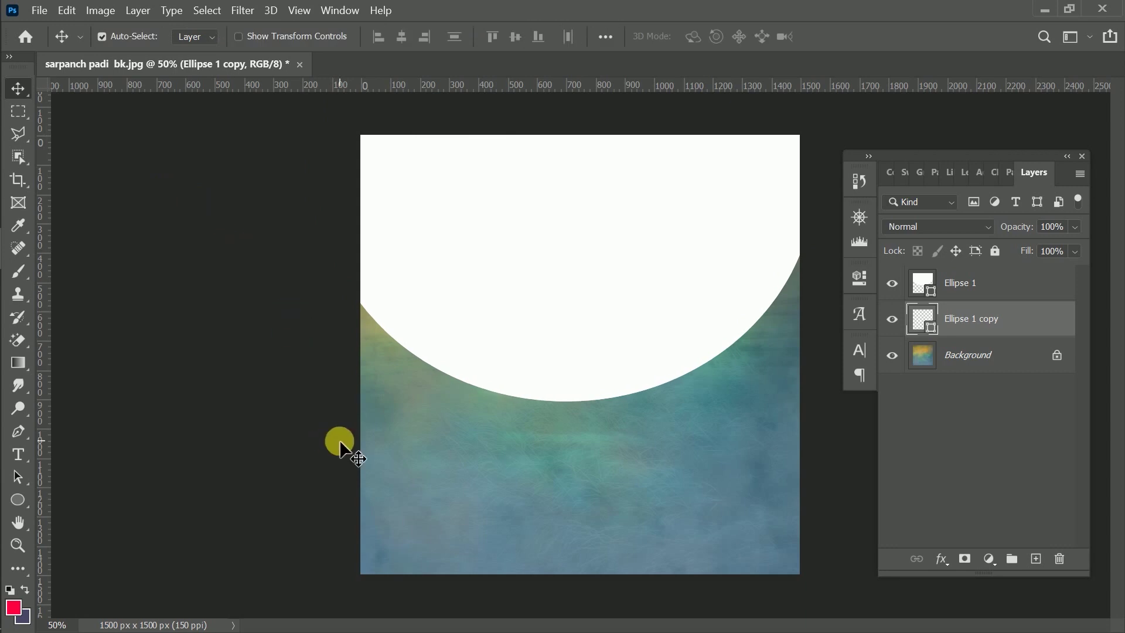
{"action": "key", "text": "Down"}
{"action": "key", "text": "Down"}
{"action": "key", "text": "Down"}
{"action": "key", "text": "Down"}
{"action": "key", "text": "Down"}
{"action": "key", "text": "Down"}
{"action": "key", "text": "Down"}
{"action": "key", "text": "Down"}
{"action": "key", "text": "Down"}
{"action": "key", "text": "Down"}
{"action": "key", "text": "Down"}
{"action": "key", "text": "Down"}
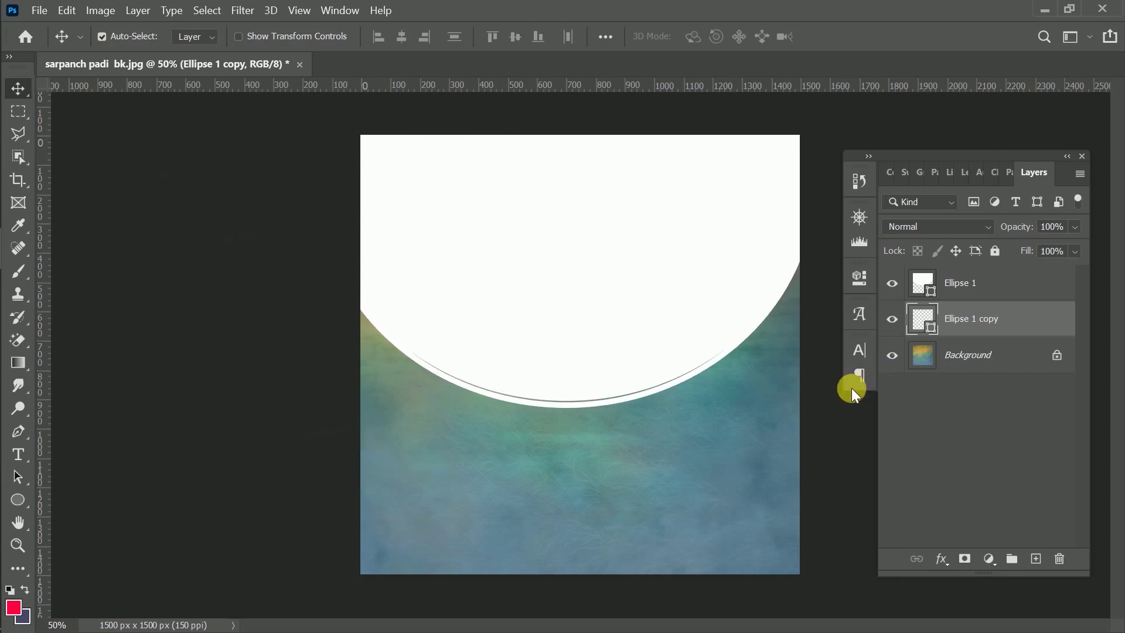
{"action": "key", "text": "Down"}
{"action": "key", "text": "Down"}
{"action": "key", "text": "Down"}
{"action": "key", "text": "Down"}
{"action": "key", "text": "Down"}
{"action": "key", "text": "Down"}
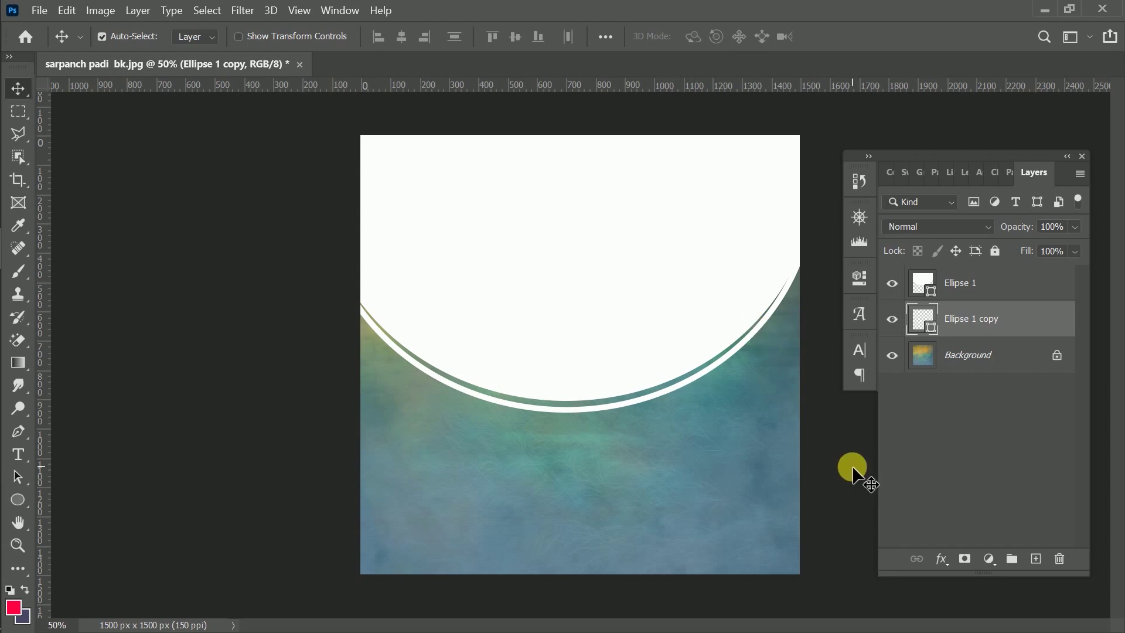
Open the lettering file ~mobmo hmoVmo Zm...png and bring its lettering into the lower part of the sarpanch banner
{"action": "left_click", "coordinate": [39, 12]}
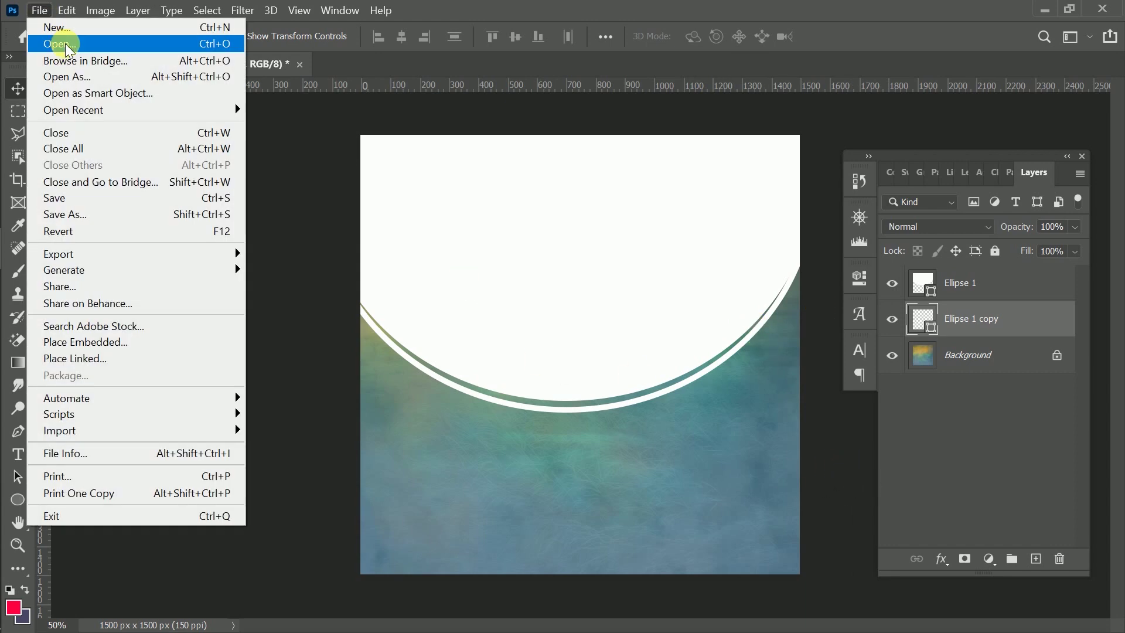
{"action": "left_click", "coordinate": [65, 45]}
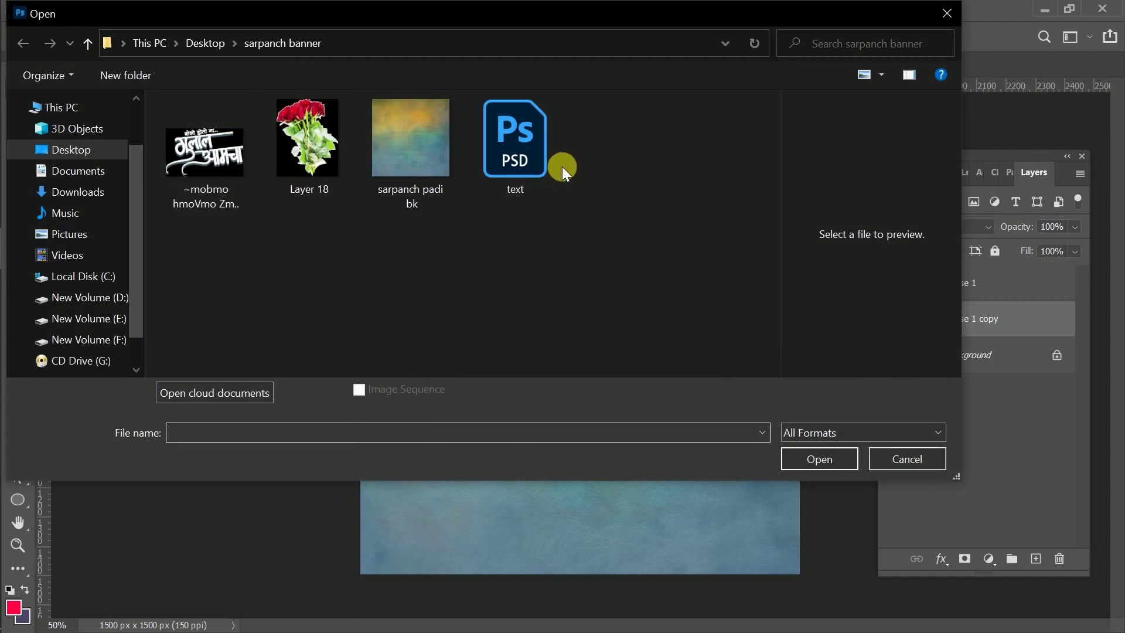
{"action": "left_click", "coordinate": [223, 161]}
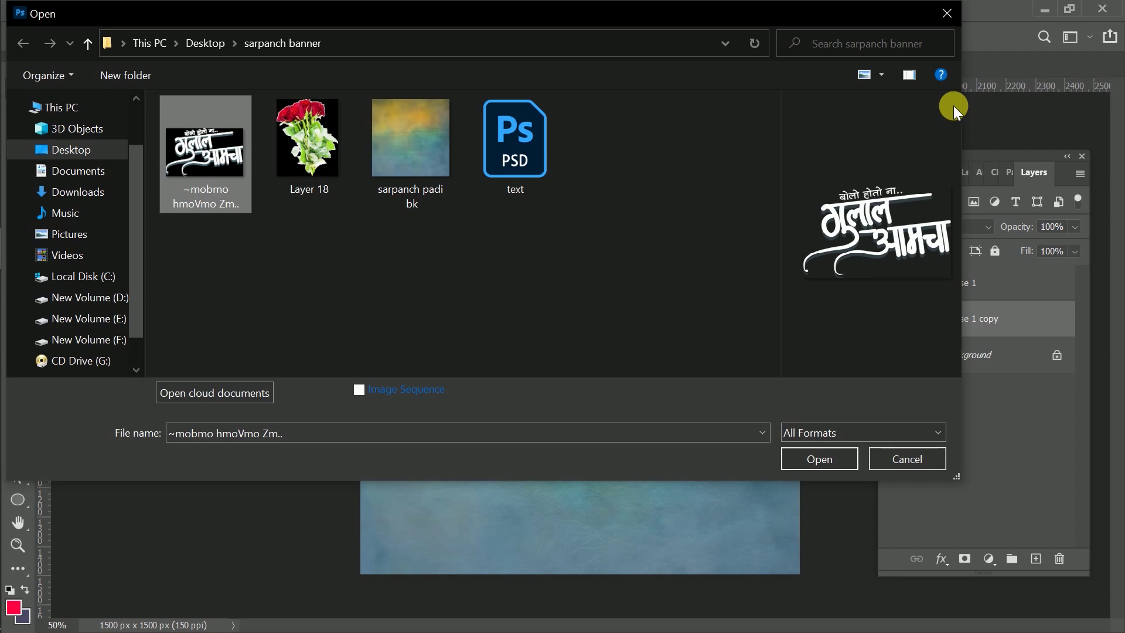
{"action": "left_click", "coordinate": [828, 455]}
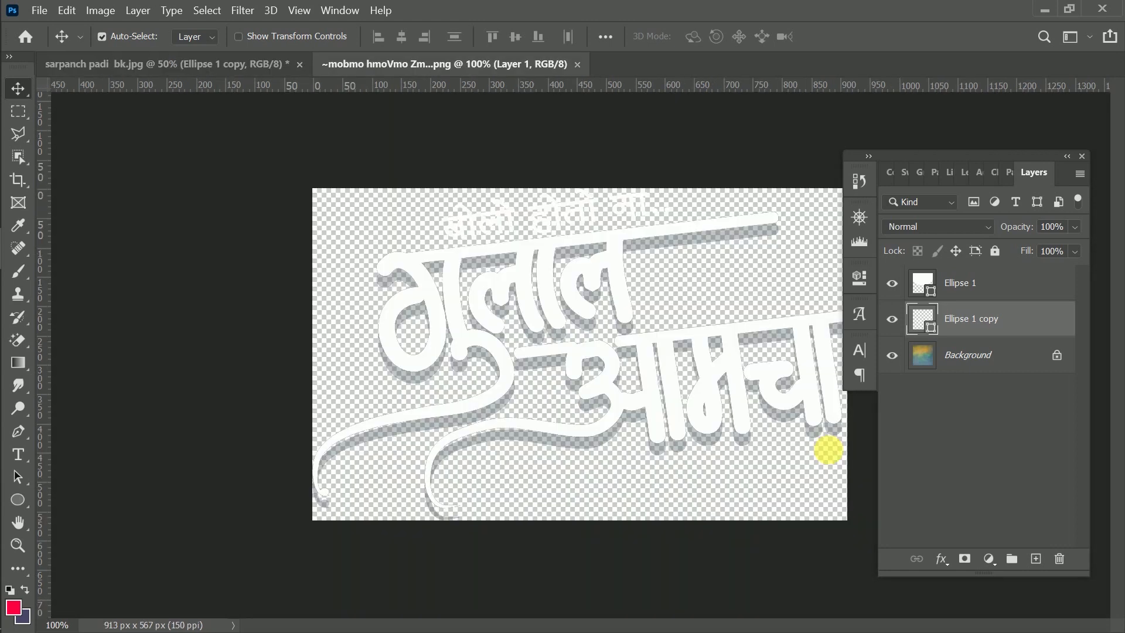
{"action": "left_click_drag", "start_coordinate": [610, 269], "coordinate": [554, 437]}
{"action": "left_click_drag", "start_coordinate": [599, 519], "coordinate": [598, 519]}
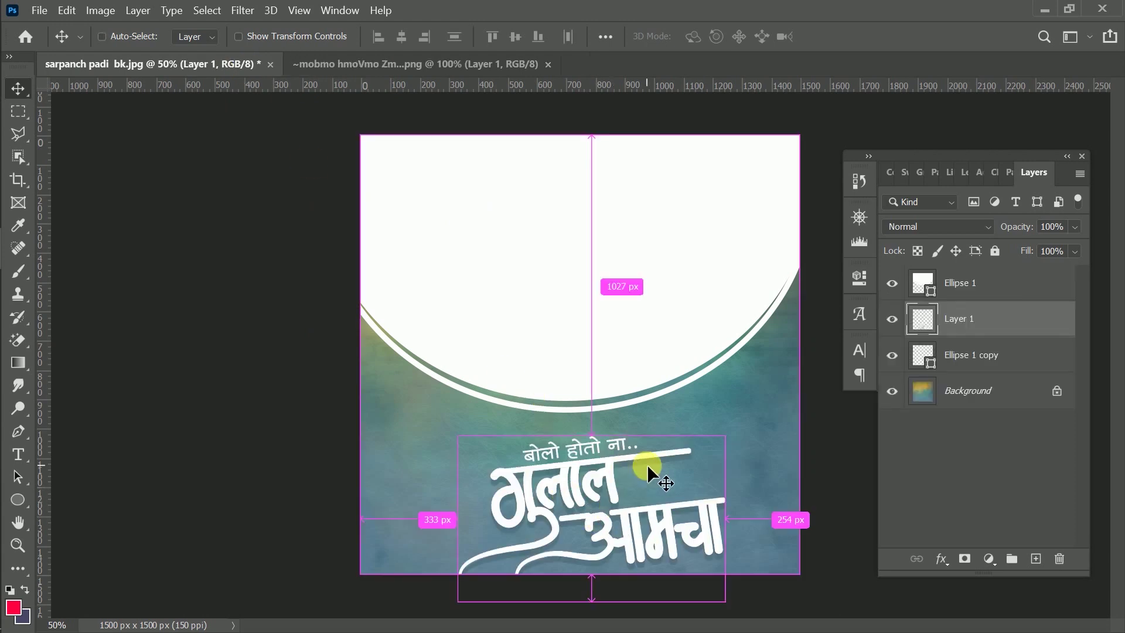
Rotate the lettering about 3° clockwise and reposition it beneath the white arc
{"action": "key", "text": "ctrl+t"}
{"action": "left_click_drag", "start_coordinate": [736, 420], "coordinate": [752, 432]}
{"action": "mouse_move", "coordinate": [687, 523]}
{"action": "left_mouse_down"}
{"action": "mouse_move", "coordinate": [684, 495]}
{"action": "mouse_move", "coordinate": [708, 524]}
{"action": "left_mouse_up"}
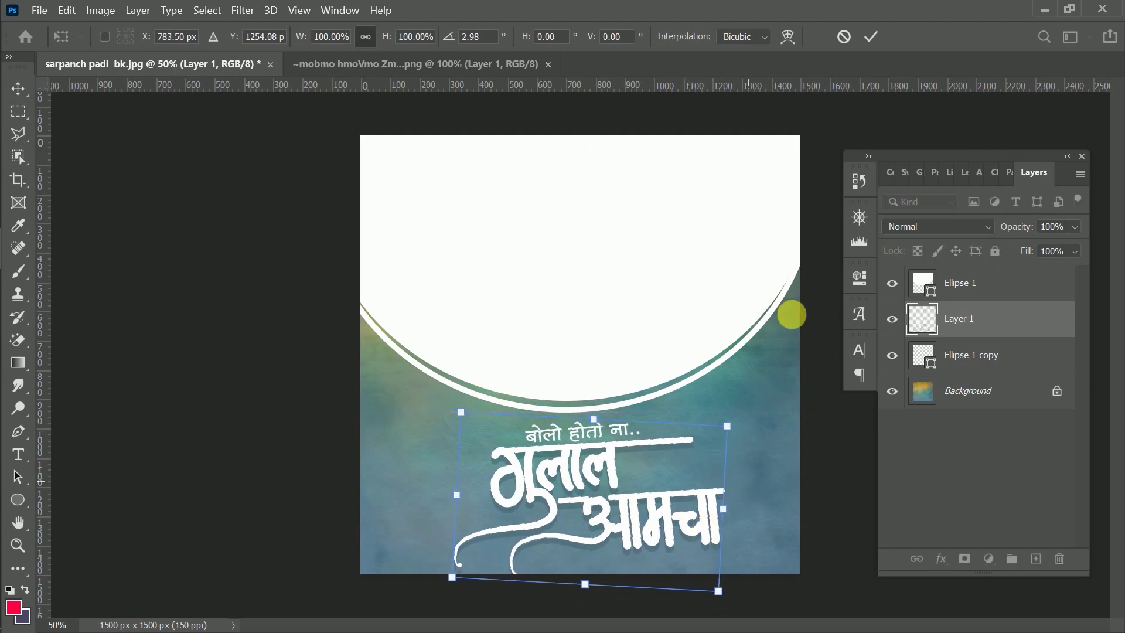
{"action": "left_click", "coordinate": [870, 37]}
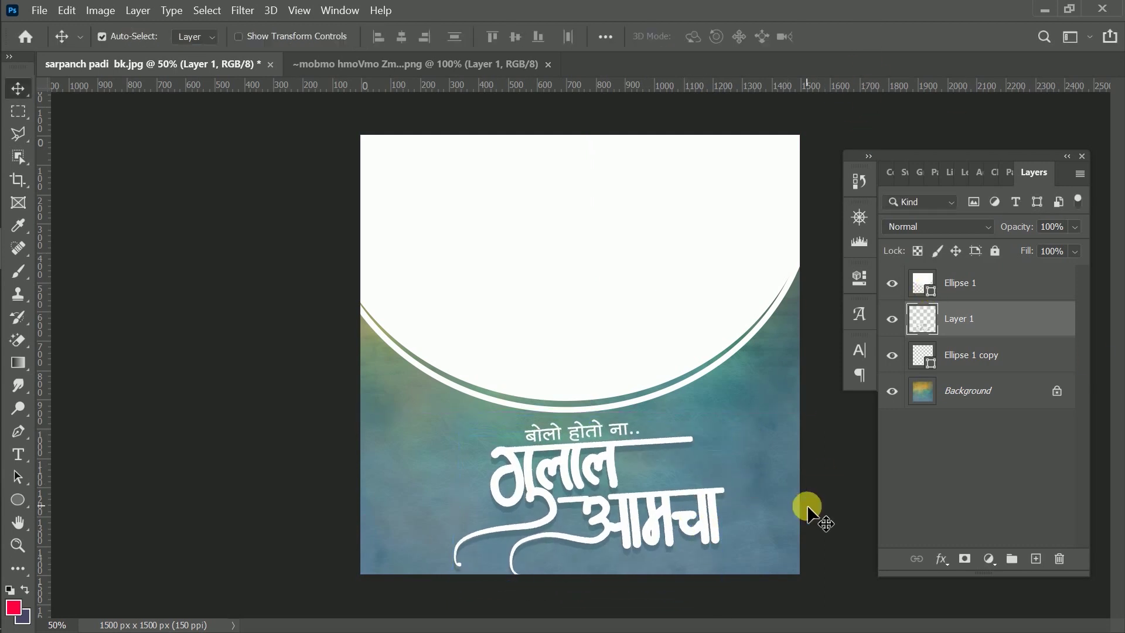
Nudge the lettering slightly upward so its lower flourishes sit inside the canvas
{"action": "key", "text": "Up"}
{"action": "key", "text": "Up"}
{"action": "key", "text": "Up"}
{"action": "key", "text": "Up"}
{"action": "key", "text": "Up"}
{"action": "key", "text": "Up"}
{"action": "key", "text": "Up"}
{"action": "key", "text": "Up"}
{"action": "key", "text": "Up"}
{"action": "key", "text": "Up"}
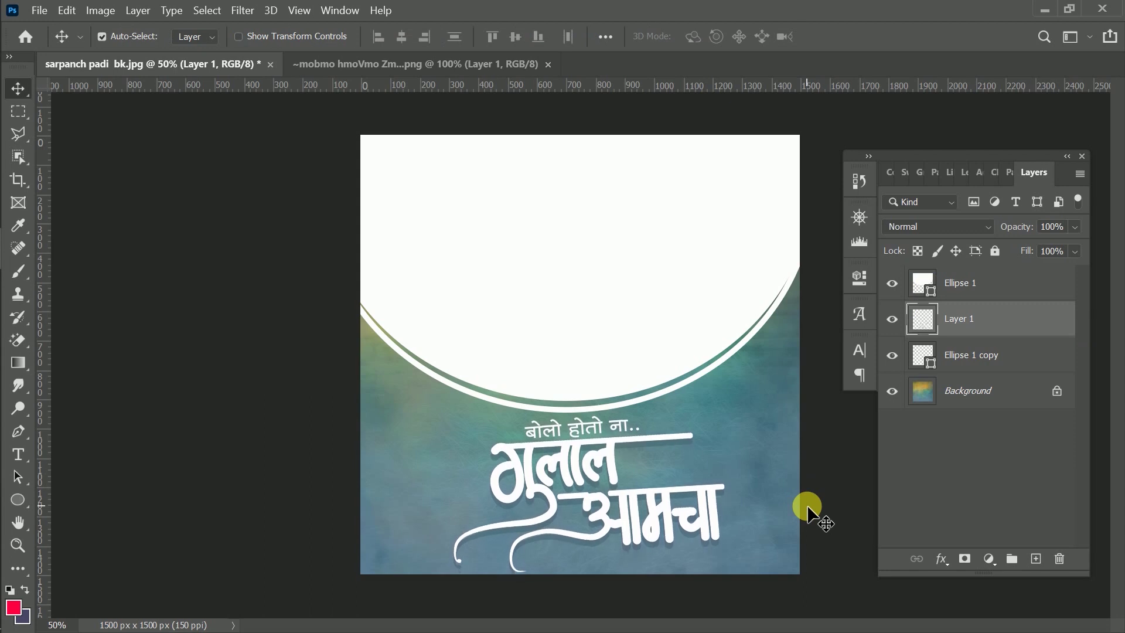
{"action": "key", "text": "Up"}
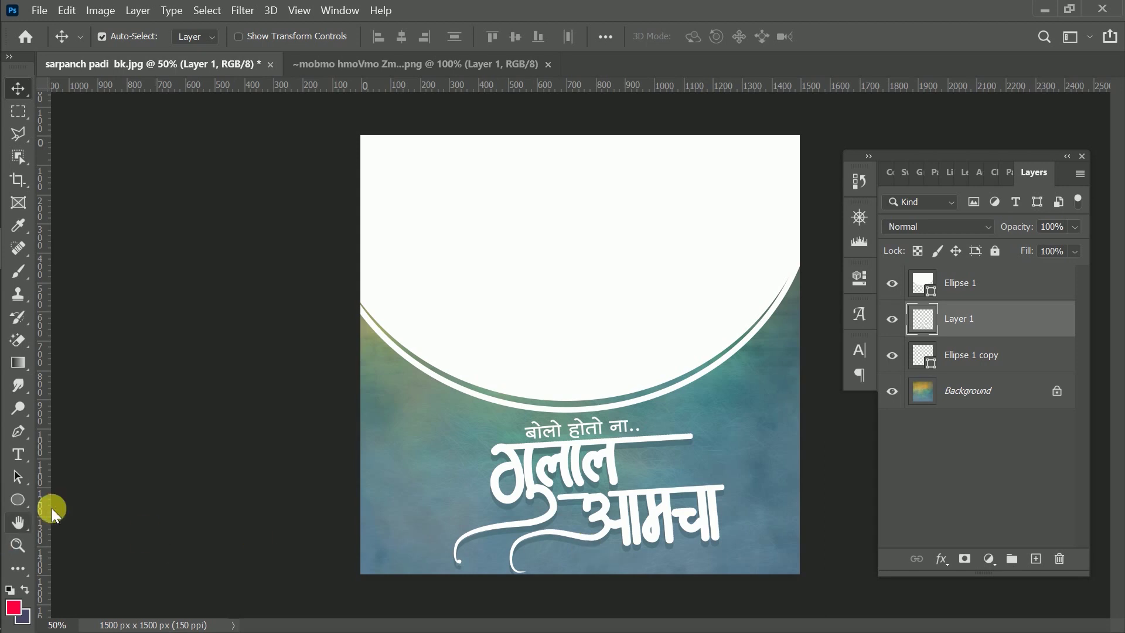
Draw a rectangle strip about 2063 px by 84 px across the lettering and fill it with dark grey-green
{"action": "left_click", "coordinate": [19, 499]}
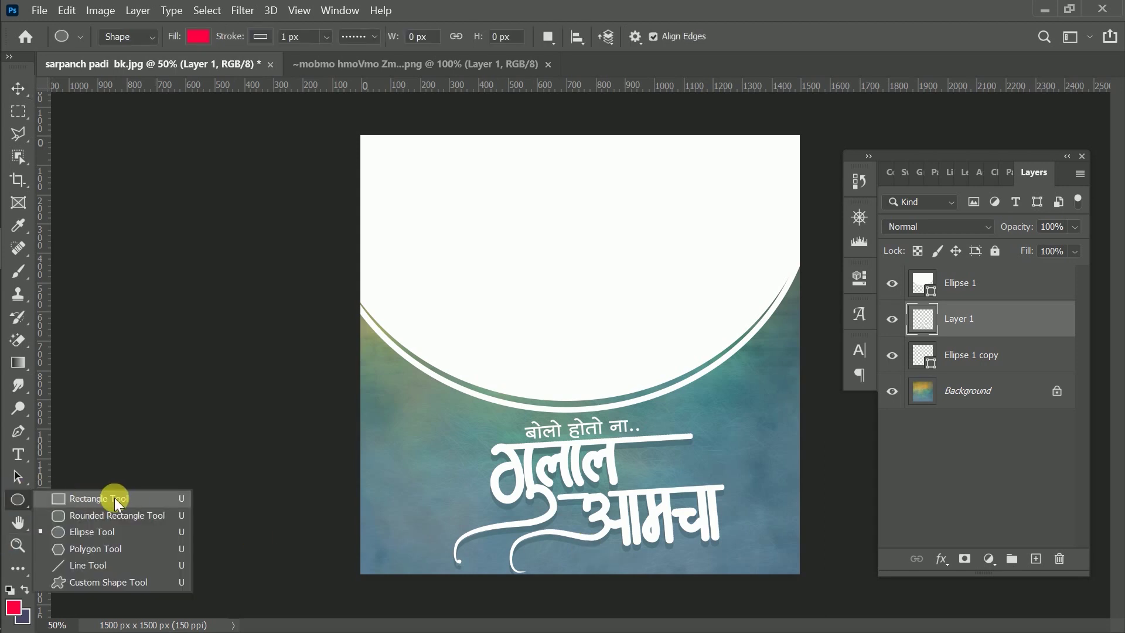
{"action": "left_click", "coordinate": [122, 497]}
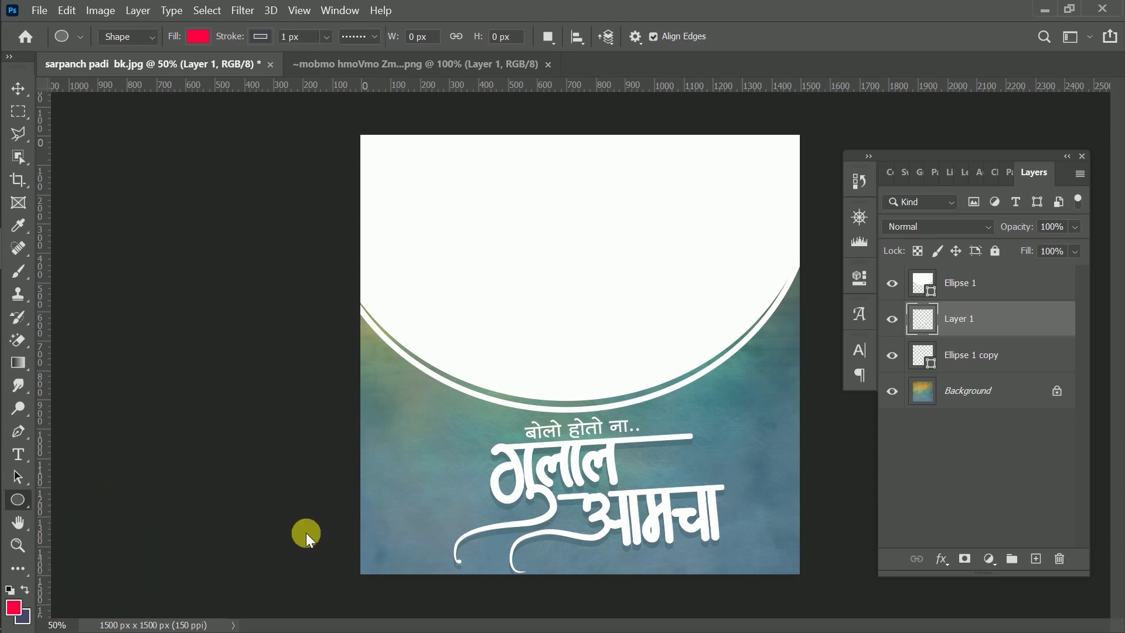
{"action": "mouse_move", "coordinate": [328, 437]}
{"action": "left_mouse_down"}
{"action": "mouse_move", "coordinate": [349, 463]}
{"action": "mouse_move", "coordinate": [564, 527]}
{"action": "mouse_move", "coordinate": [893, 495]}
{"action": "mouse_move", "coordinate": [947, 463]}
{"action": "mouse_move", "coordinate": [936, 459]}
{"action": "left_mouse_up"}
{"action": "left_click", "coordinate": [604, 381]}
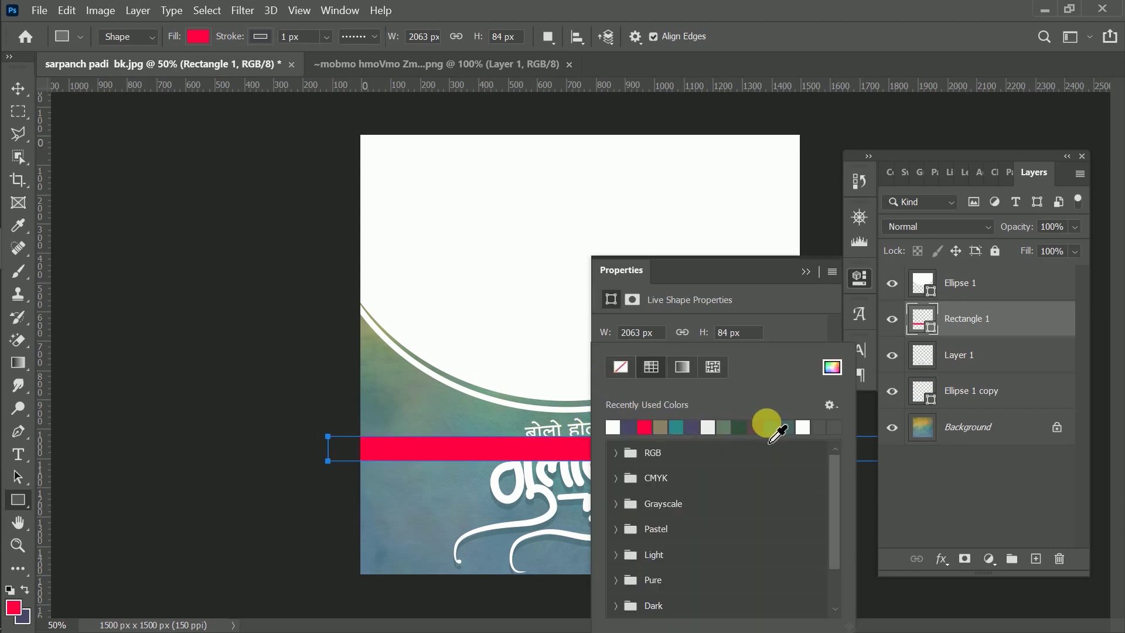
{"action": "left_click", "coordinate": [787, 427]}
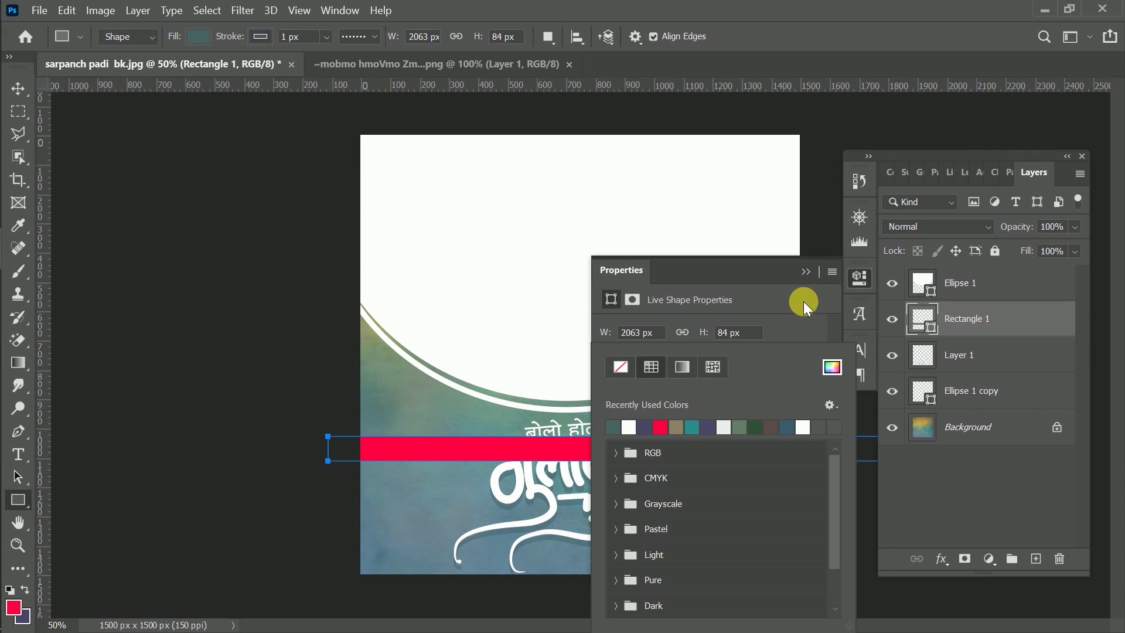
{"action": "left_click", "coordinate": [804, 272]}
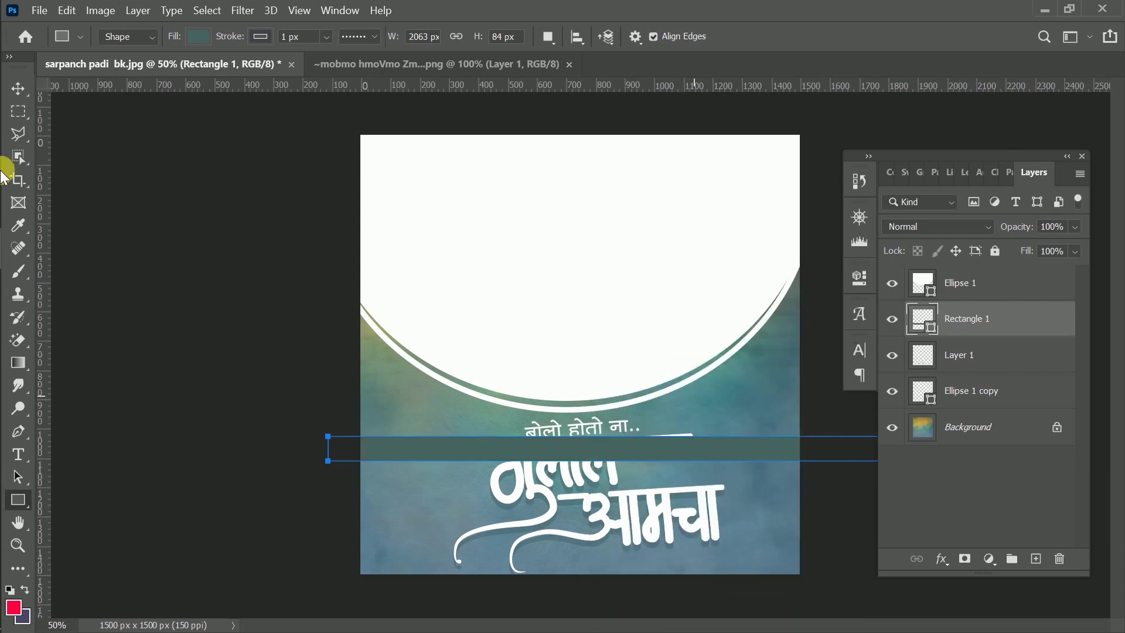
Move the strip lower across the middle of the lettering and reduce its height to about 78.57%
{"action": "left_click", "coordinate": [10, 89]}
{"action": "left_click_drag", "start_coordinate": [613, 464], "coordinate": [617, 495]}
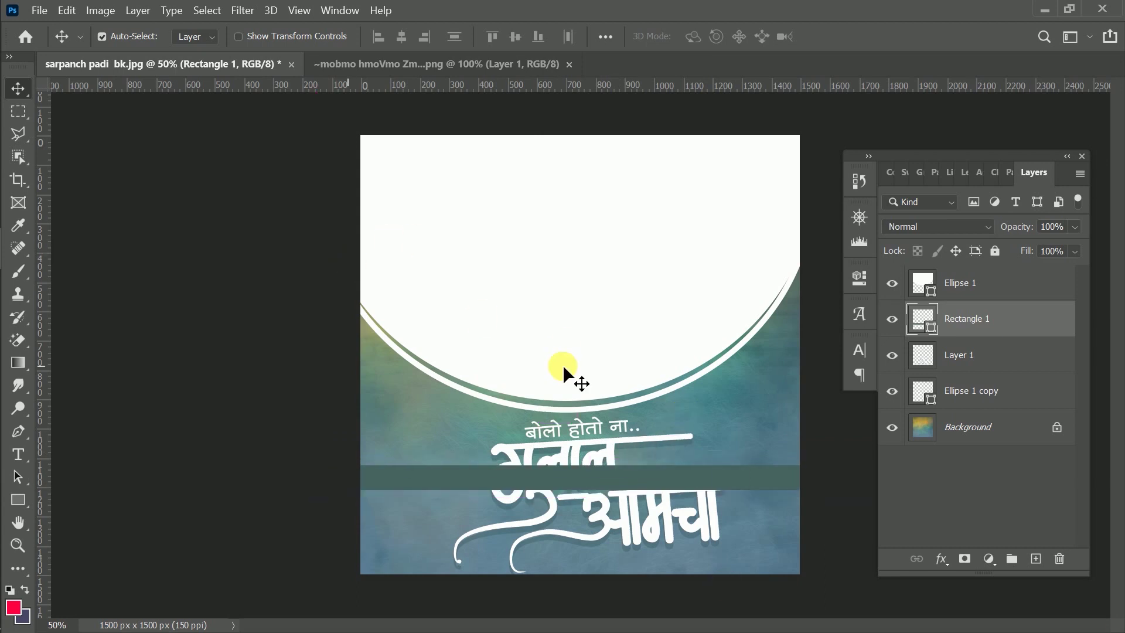
{"action": "key", "text": "ctrl+t"}
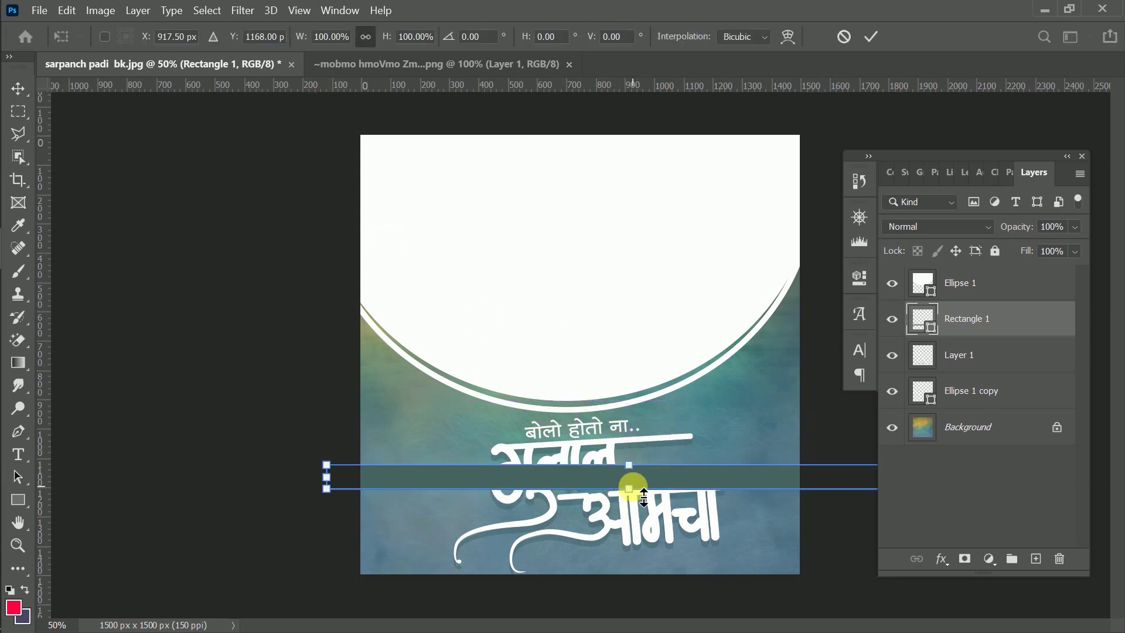
{"action": "left_click_drag", "start_coordinate": [644, 495], "coordinate": [663, 488]}
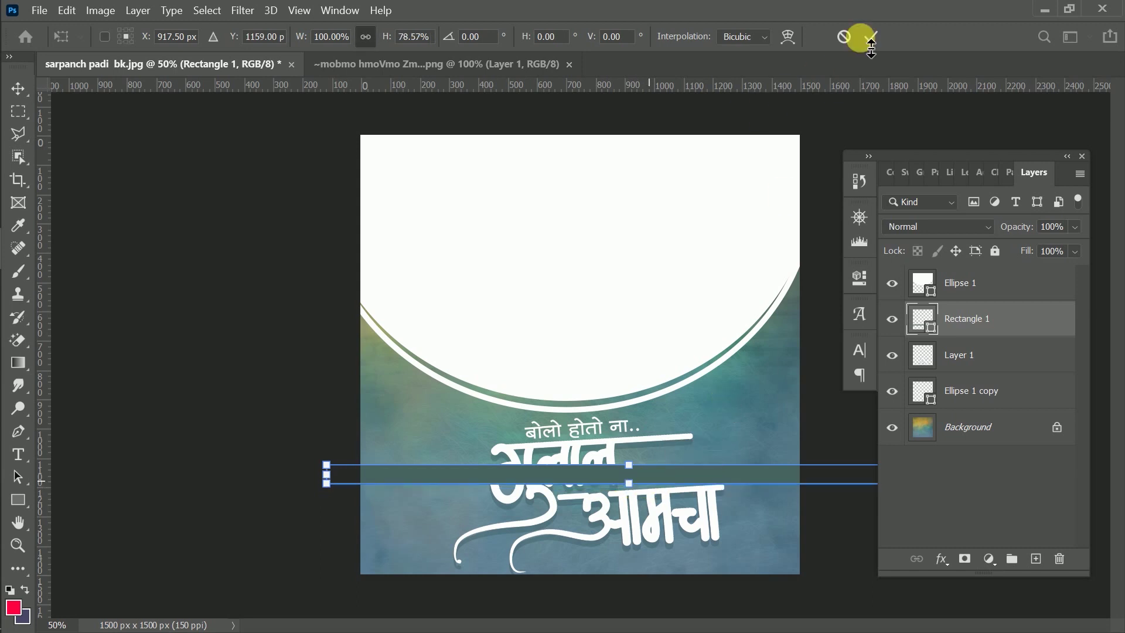
{"action": "left_click", "coordinate": [873, 36]}
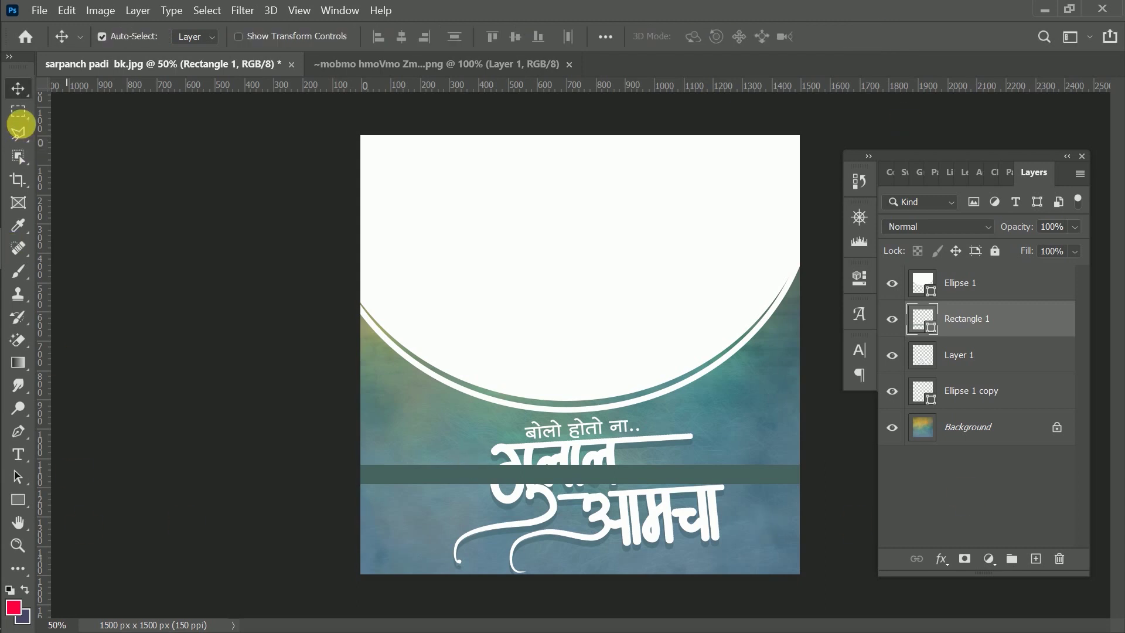
Make a rectangular marquee selection around the lettering and rasterize the Rectangle 1 layer
{"action": "left_click", "coordinate": [18, 130]}
{"action": "left_click", "coordinate": [17, 110]}
{"action": "left_click_drag", "start_coordinate": [464, 411], "coordinate": [734, 566]}
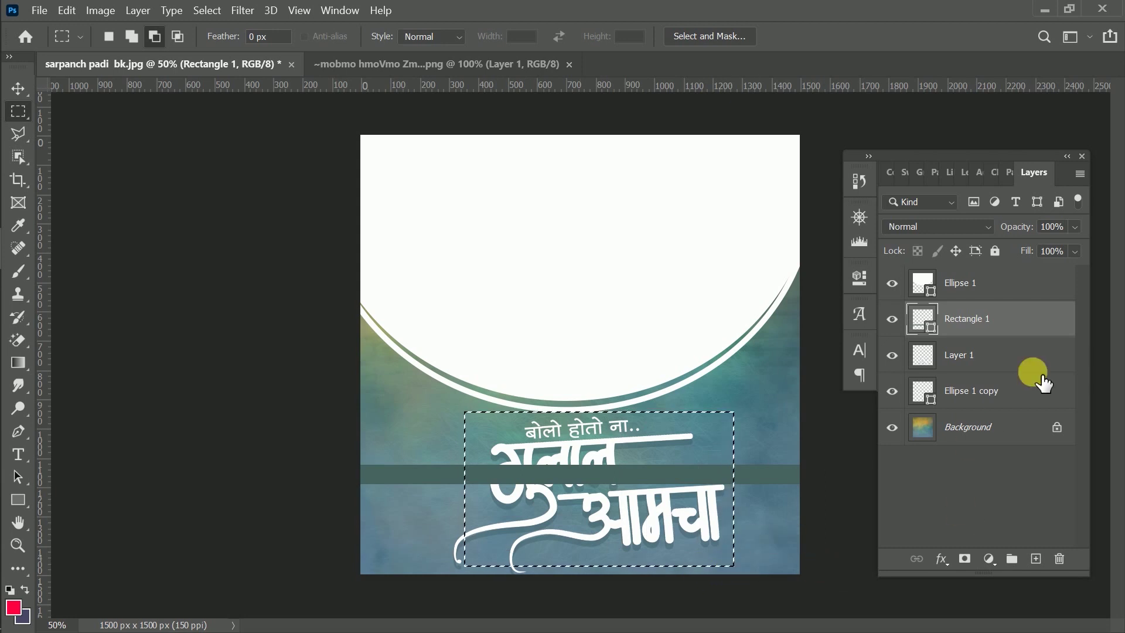
{"action": "left_click_drag", "start_coordinate": [992, 322], "coordinate": [214, 251]}
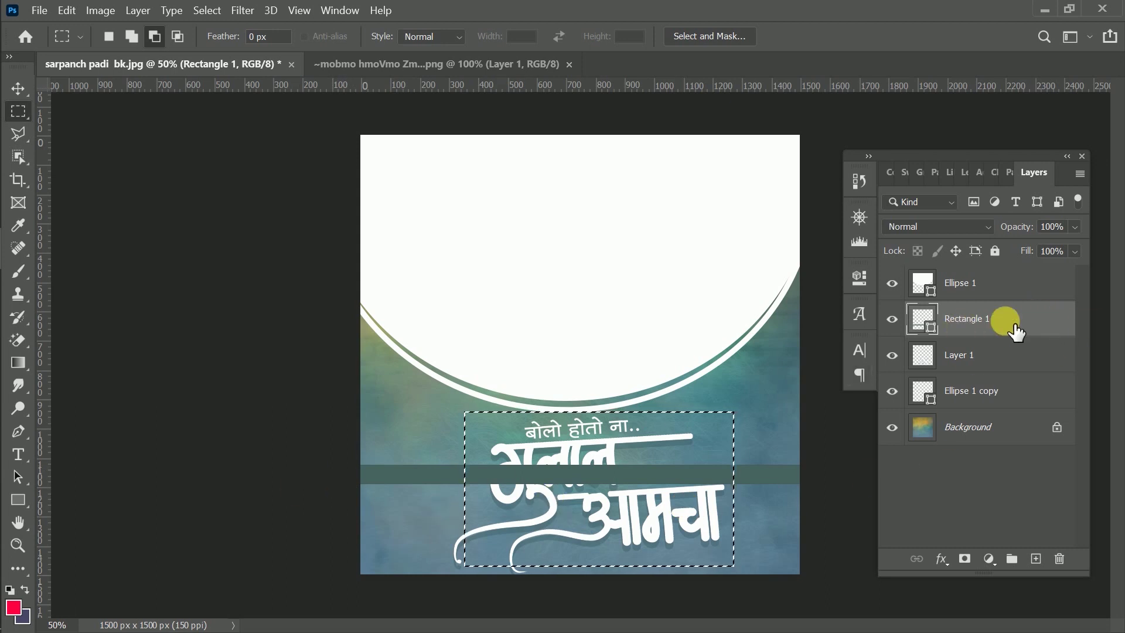
{"action": "right_click", "coordinate": [1029, 316]}
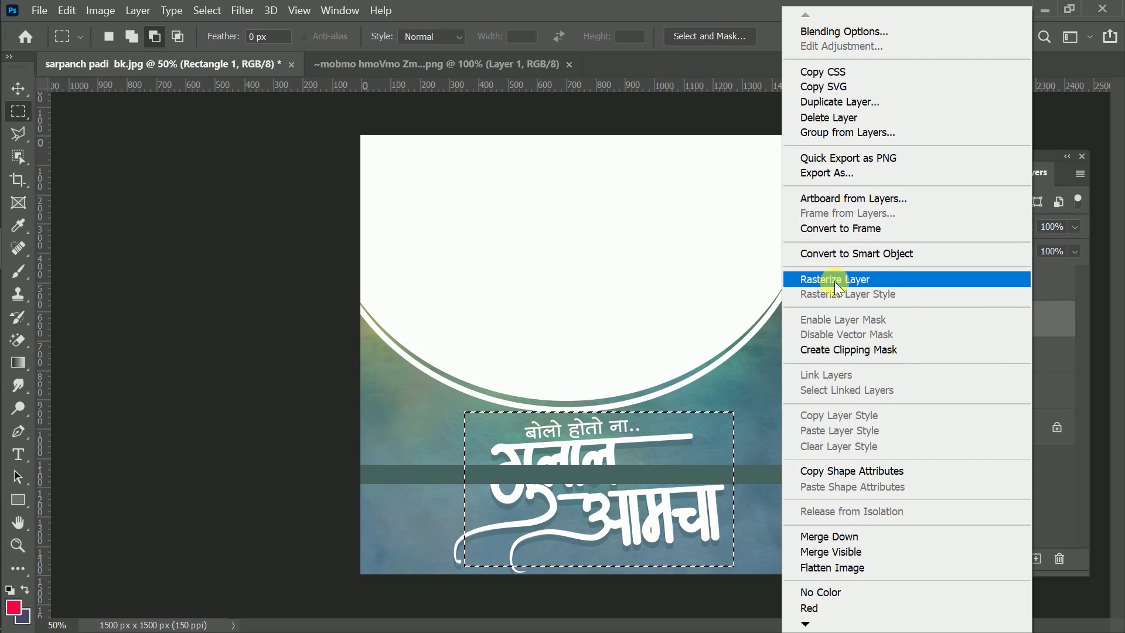
{"action": "left_click", "coordinate": [856, 279]}
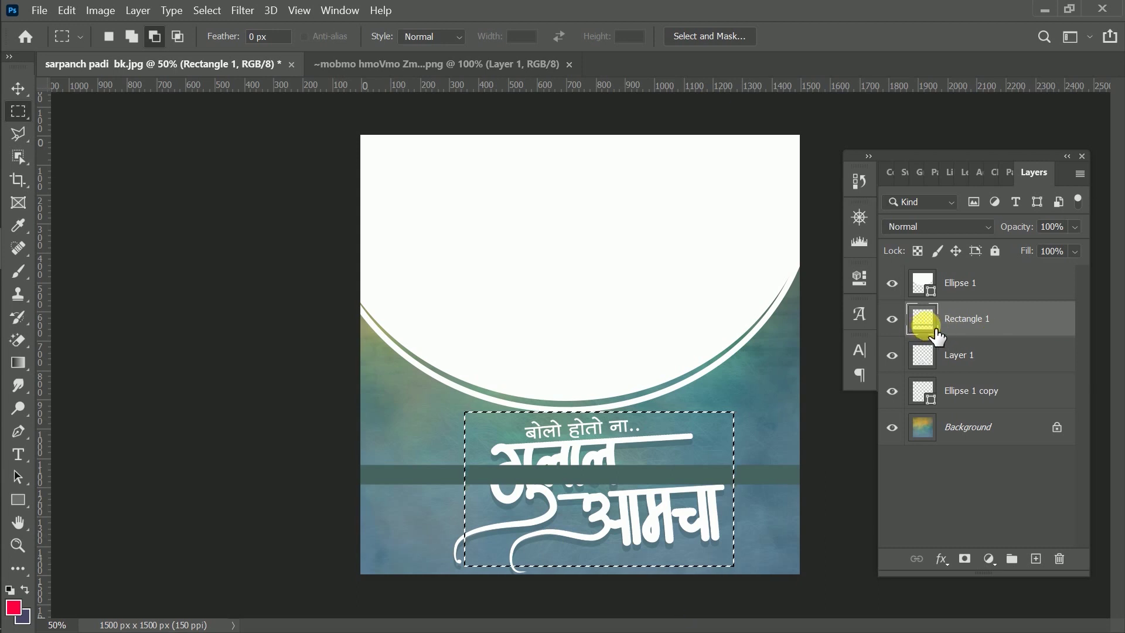
Delete the part of the strip inside the selection, deselect, and switch to the Move tool
{"action": "left_click", "coordinate": [897, 367]}
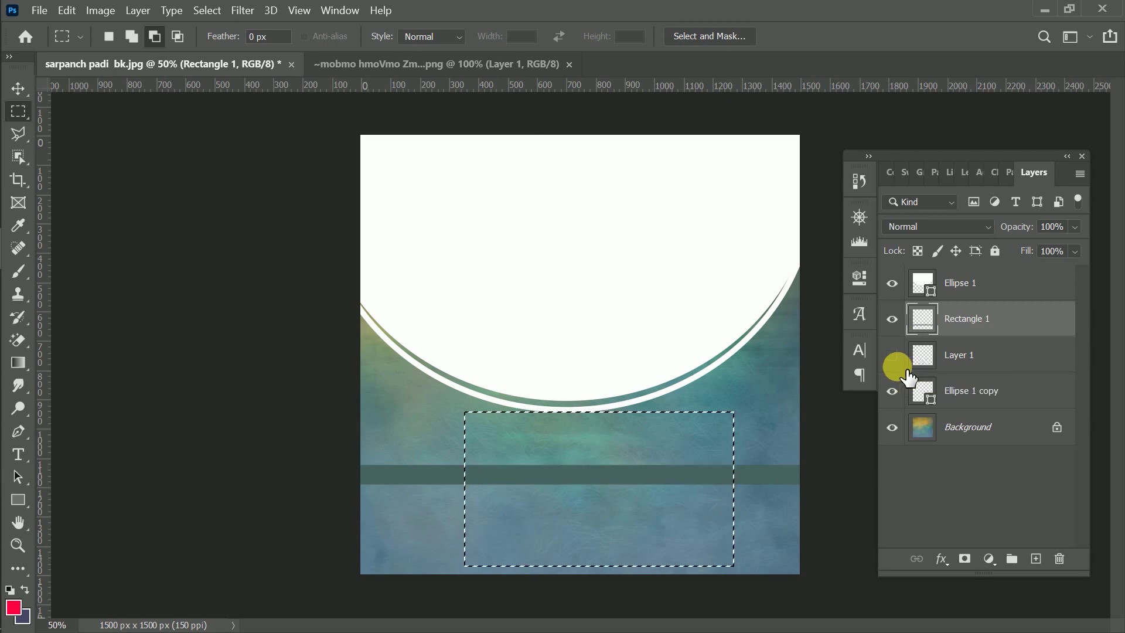
{"action": "left_click", "coordinate": [892, 355]}
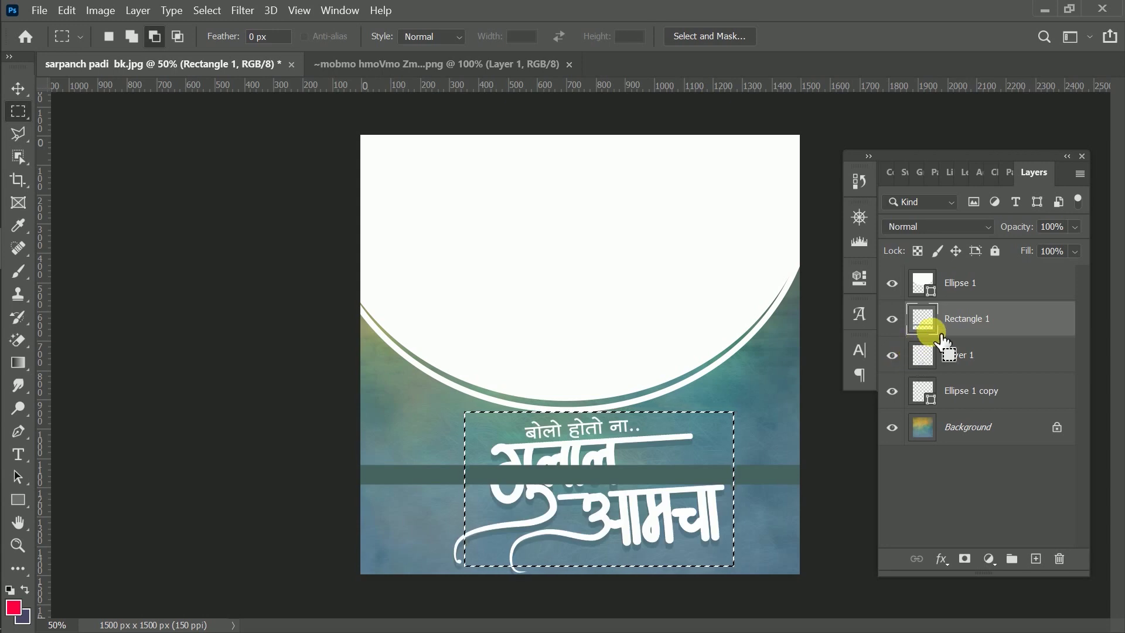
{"action": "key", "text": "Delete"}
{"action": "key", "text": "ctrl+d"}
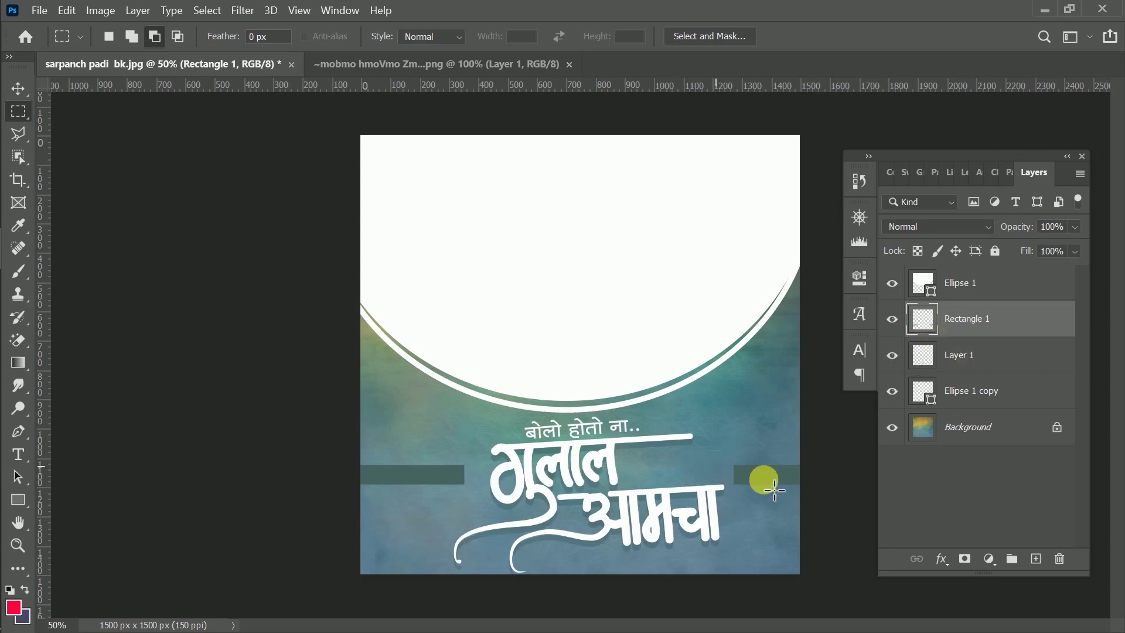
{"action": "left_click", "coordinate": [17, 79]}
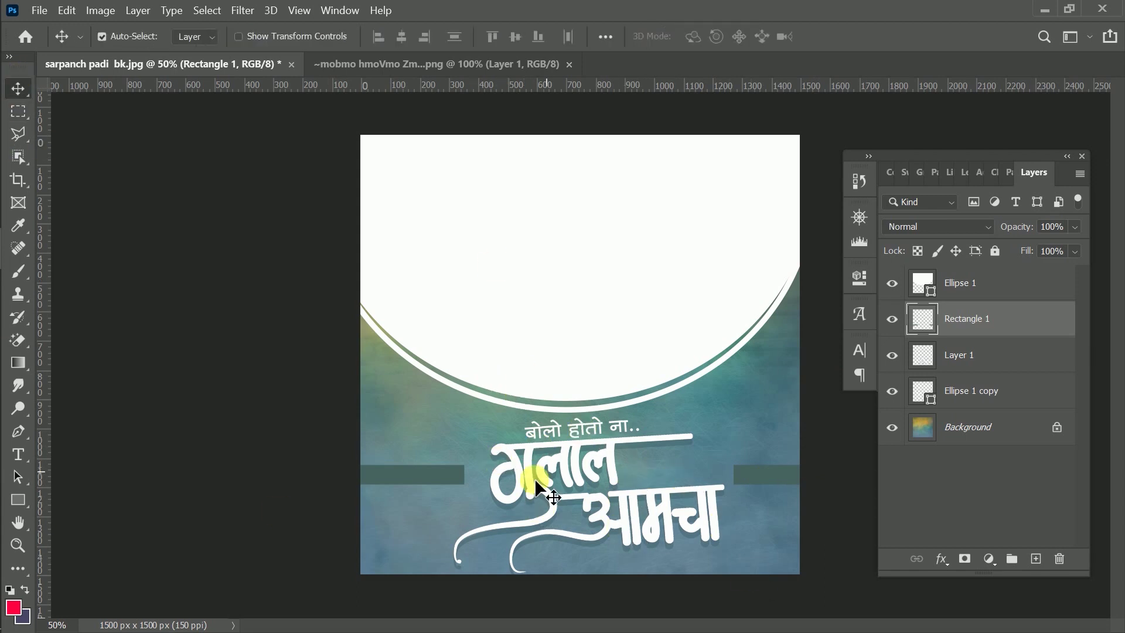
{"action": "left_click", "coordinate": [931, 228]}
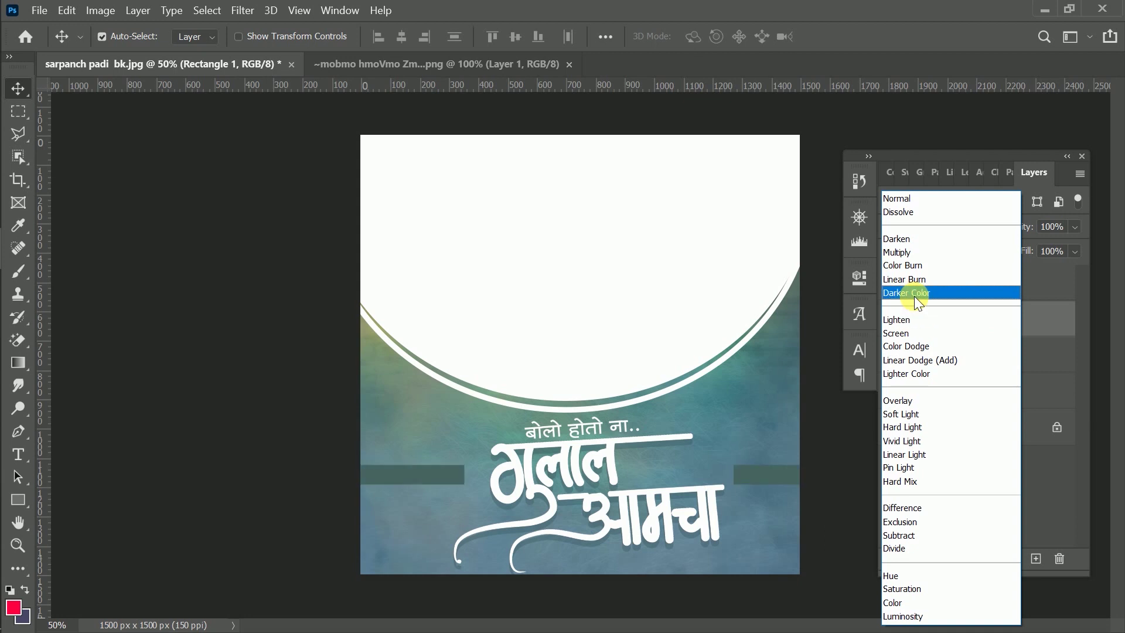
{"action": "left_click", "coordinate": [911, 199]}
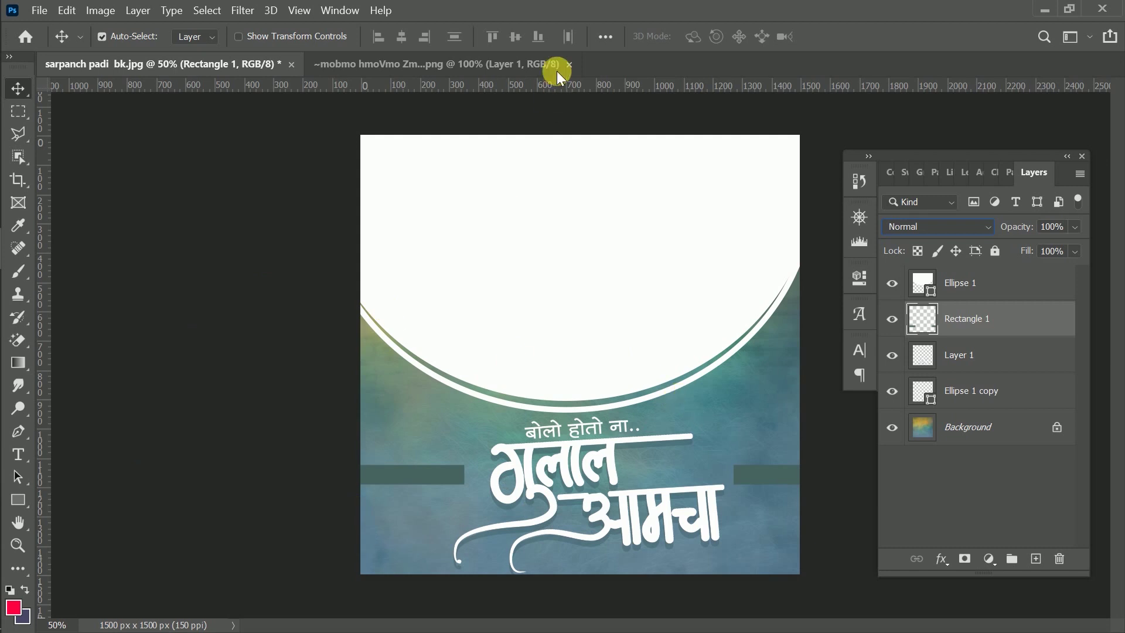
Close the lettering PNG file and open the text PSD from the sarpanch banner folder
{"action": "left_click", "coordinate": [495, 62]}
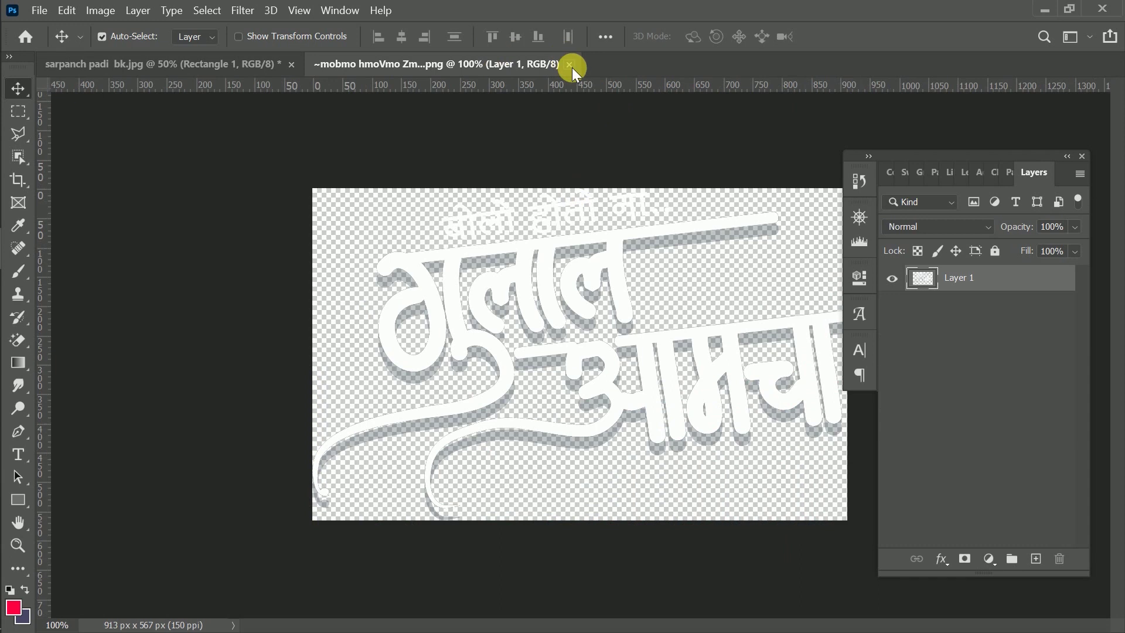
{"action": "left_click", "coordinate": [567, 62]}
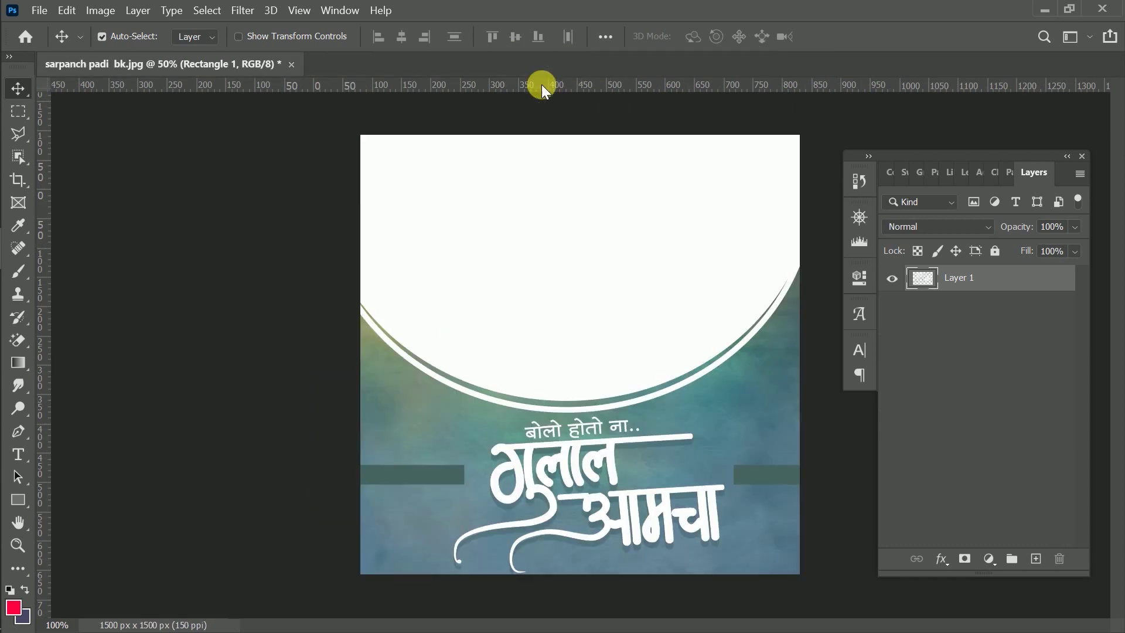
{"action": "left_click", "coordinate": [40, 12]}
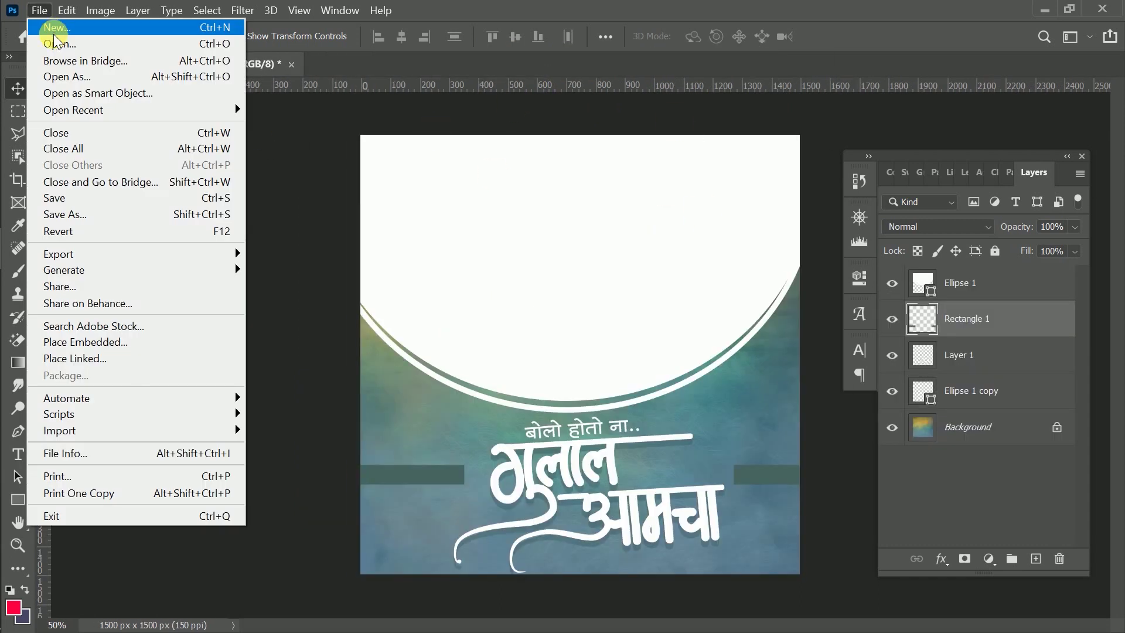
{"action": "left_click", "coordinate": [101, 42]}
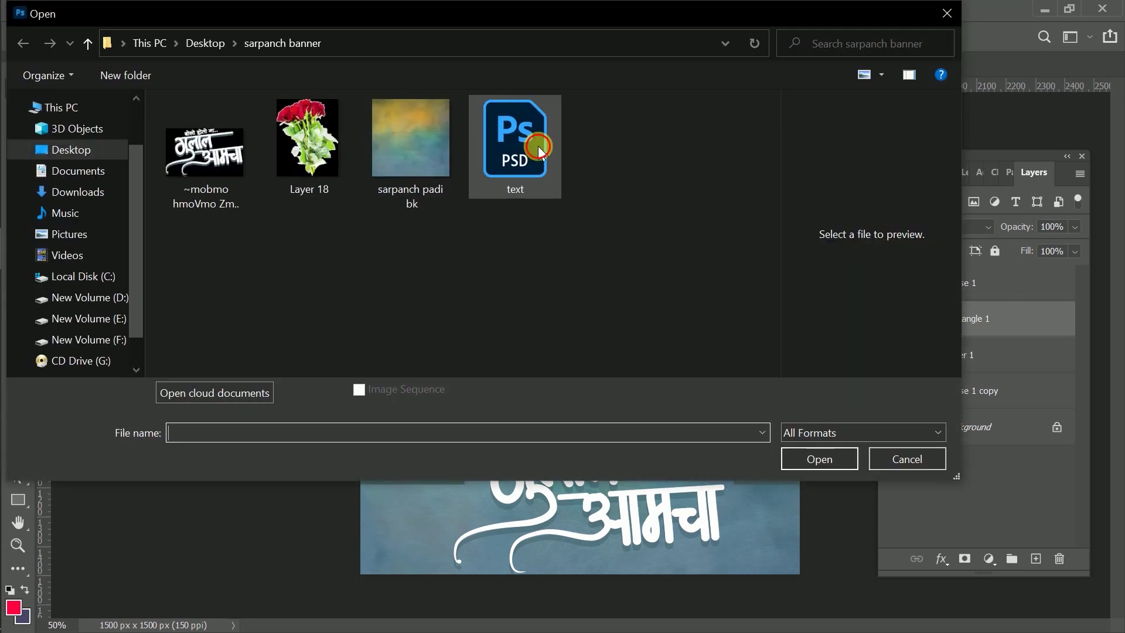
{"action": "left_click", "coordinate": [472, 143]}
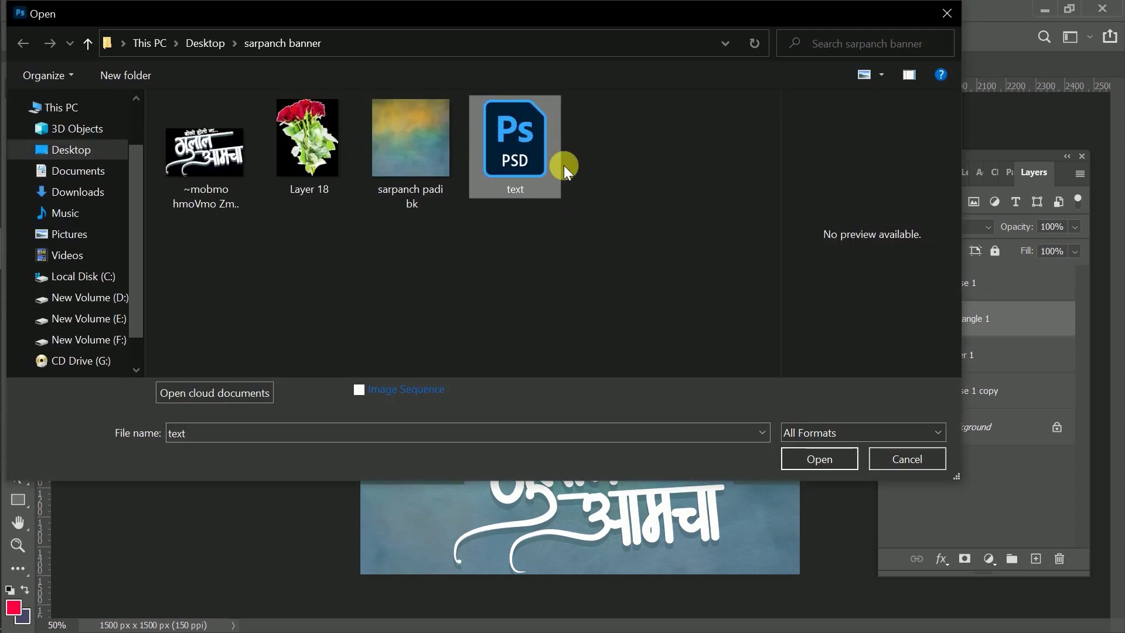
{"action": "left_click", "coordinate": [838, 464]}
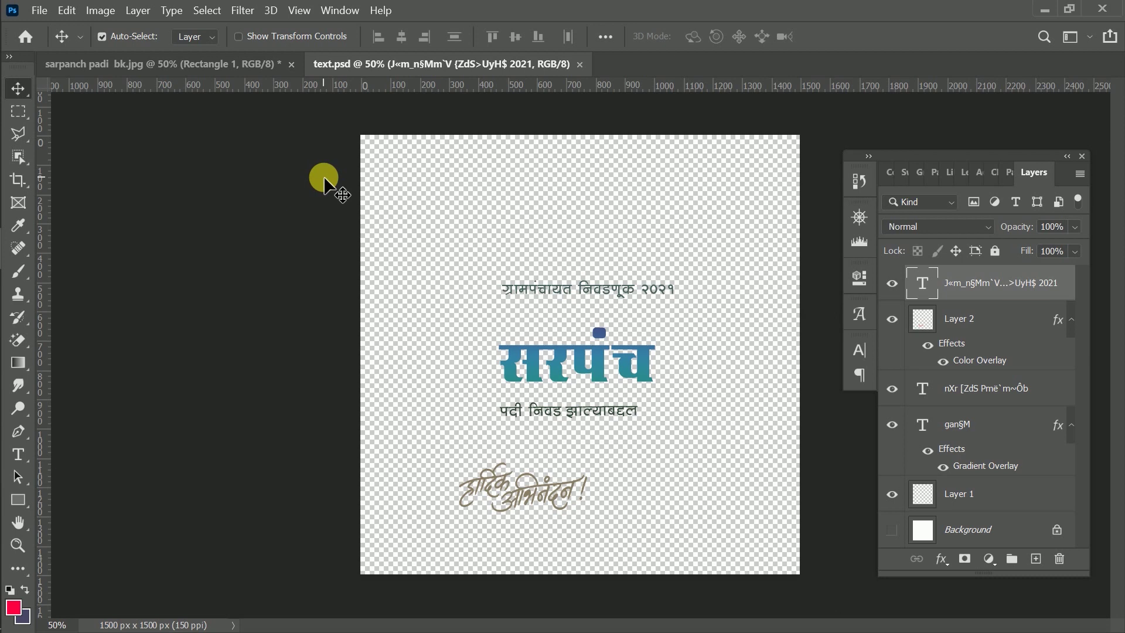
Bring the सरपंच title into the banner, stack its layer above Ellipse 1, and place it in the right part of the white ellipse
{"action": "left_click_drag", "start_coordinate": [595, 366], "coordinate": [660, 295]}
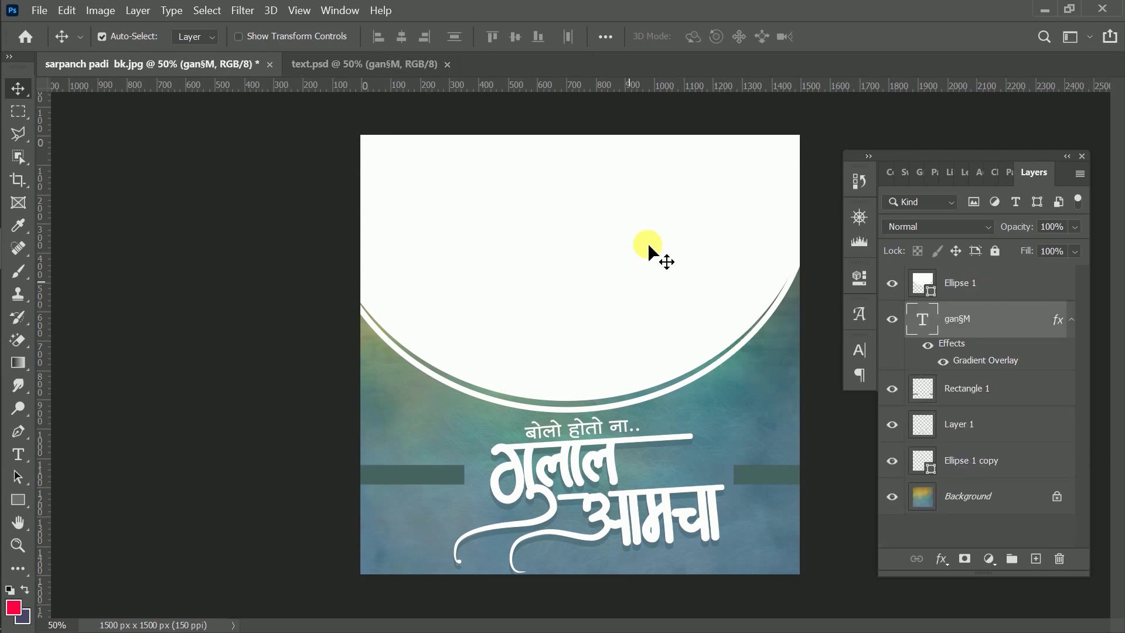
{"action": "left_click_drag", "start_coordinate": [962, 316], "coordinate": [996, 343]}
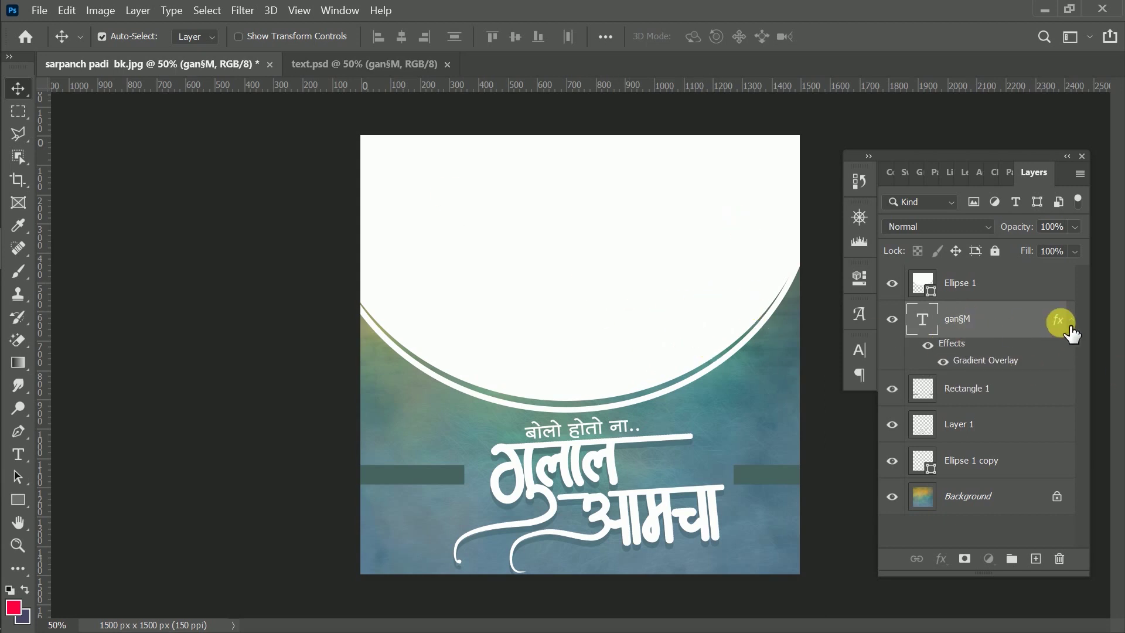
{"action": "left_click_drag", "start_coordinate": [999, 322], "coordinate": [964, 287]}
{"action": "left_click_drag", "start_coordinate": [676, 301], "coordinate": [683, 266]}
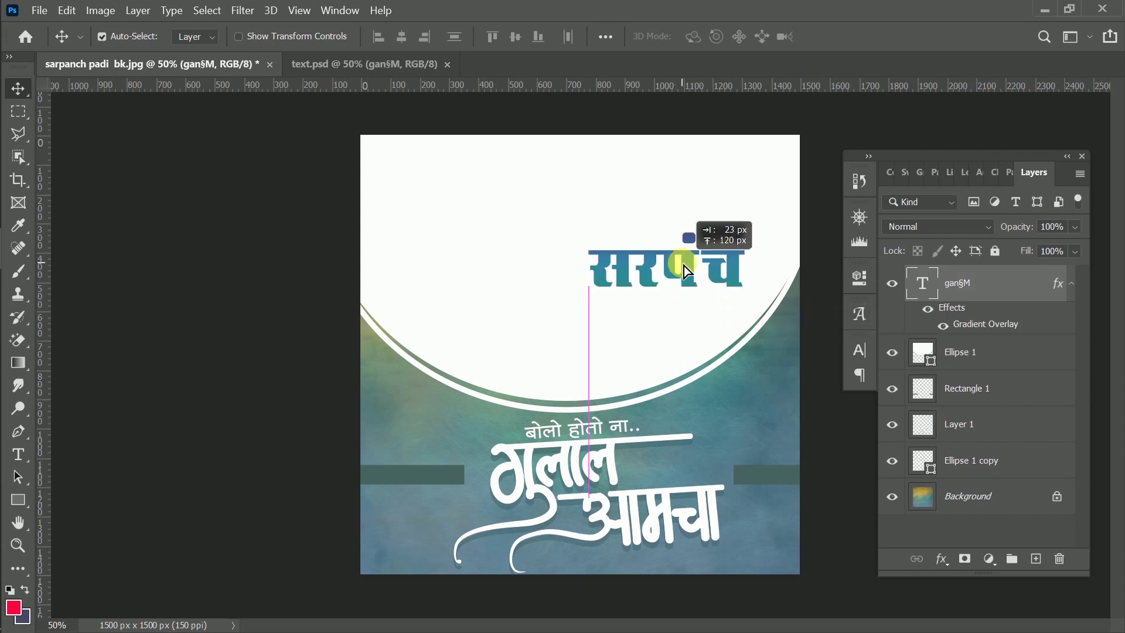
{"action": "left_click_drag", "start_coordinate": [684, 265], "coordinate": [684, 265]}
Bring the पदी निवड झाल्याबद्दल line and the हार्दिक अभिनंदन! lettering from text.psd into the banner, stacked beneath सरपंच
{"action": "left_click", "coordinate": [374, 68]}
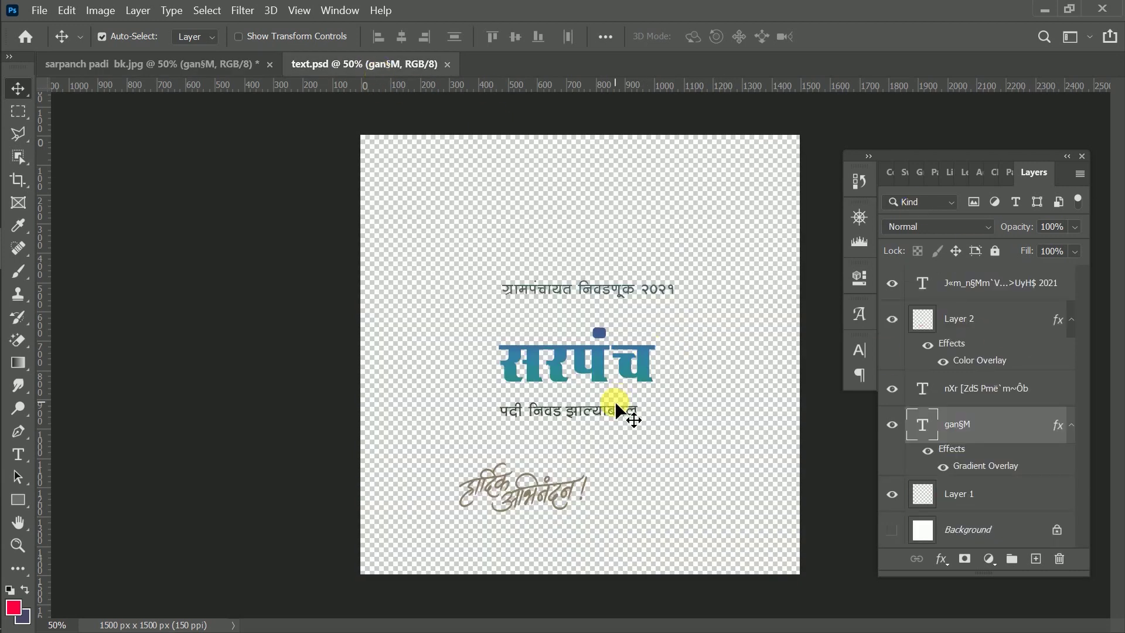
{"action": "left_click_drag", "start_coordinate": [610, 406], "coordinate": [726, 438]}
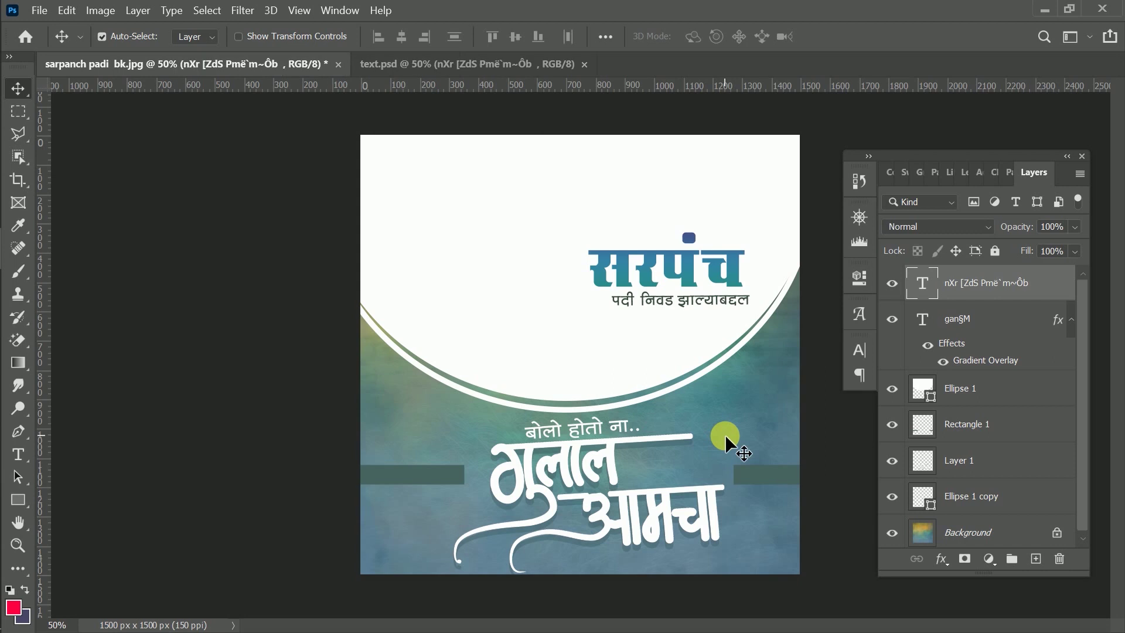
{"action": "left_click", "coordinate": [410, 61]}
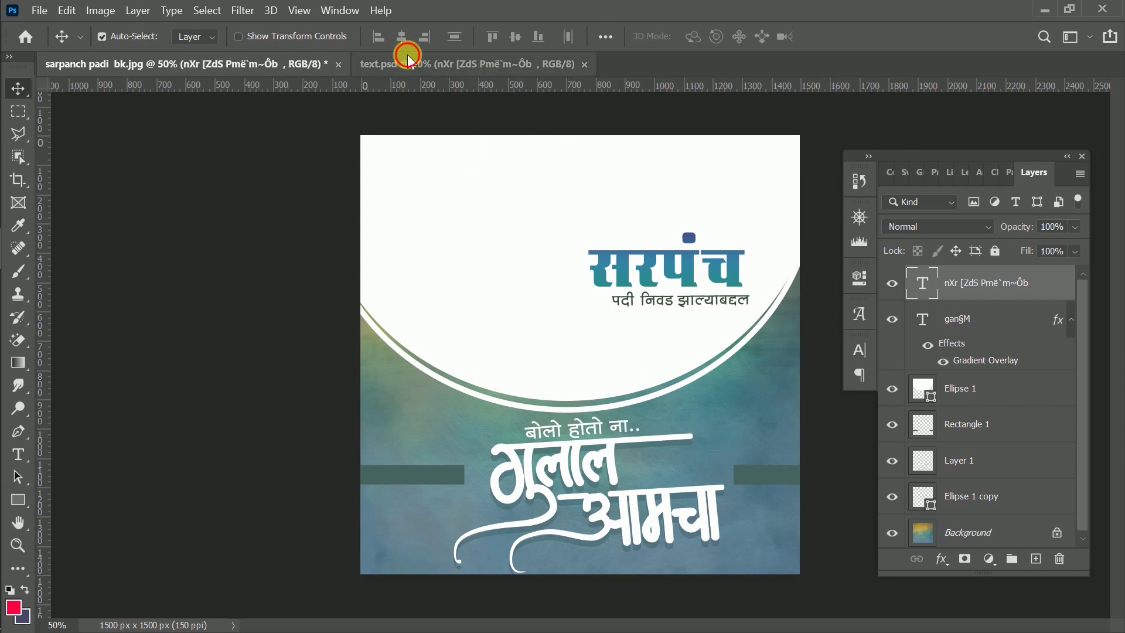
{"action": "left_click_drag", "start_coordinate": [546, 483], "coordinate": [656, 339]}
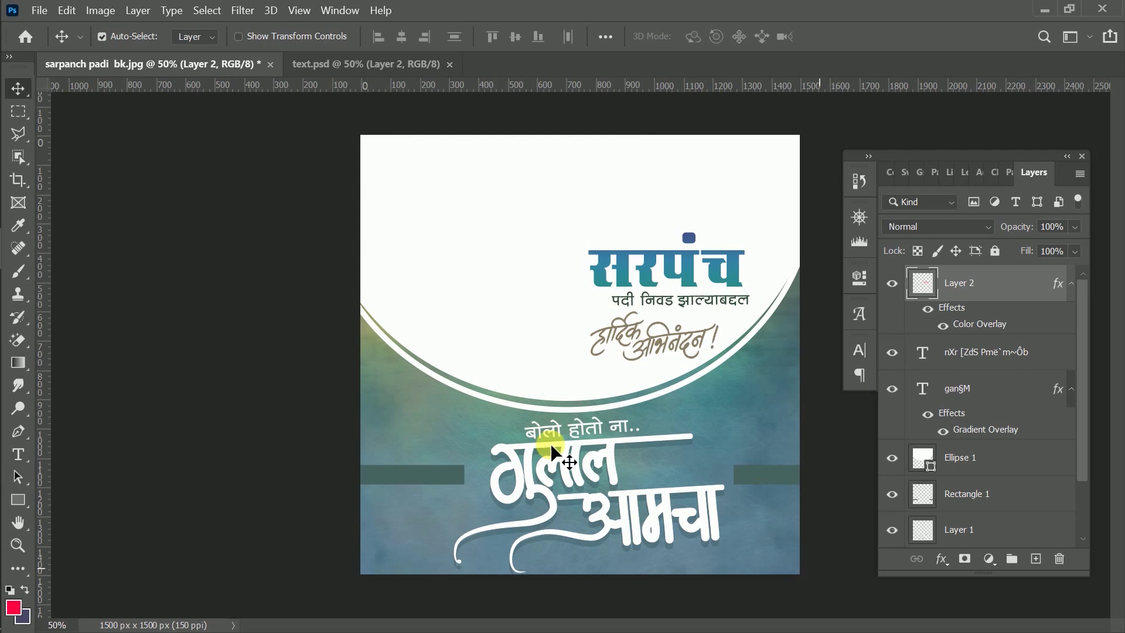
Bring the ग्रामपंचायत निवडणूक २०२१ line from text.psd into the banner, centred along its upper edge
{"action": "left_click", "coordinate": [375, 59]}
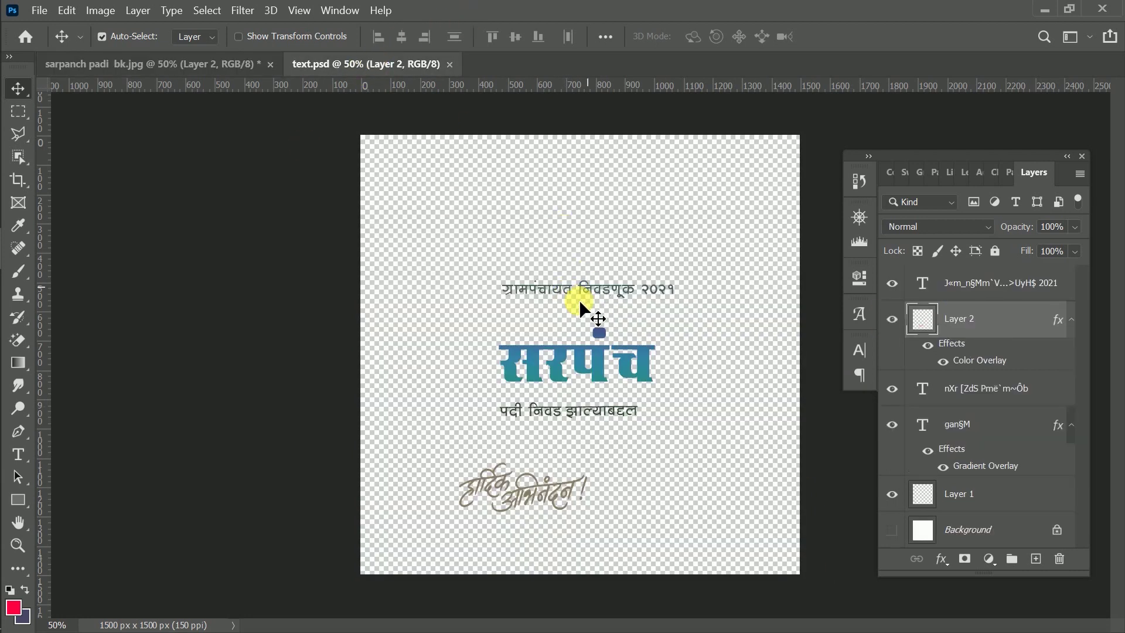
{"action": "left_click_drag", "start_coordinate": [615, 294], "coordinate": [582, 156]}
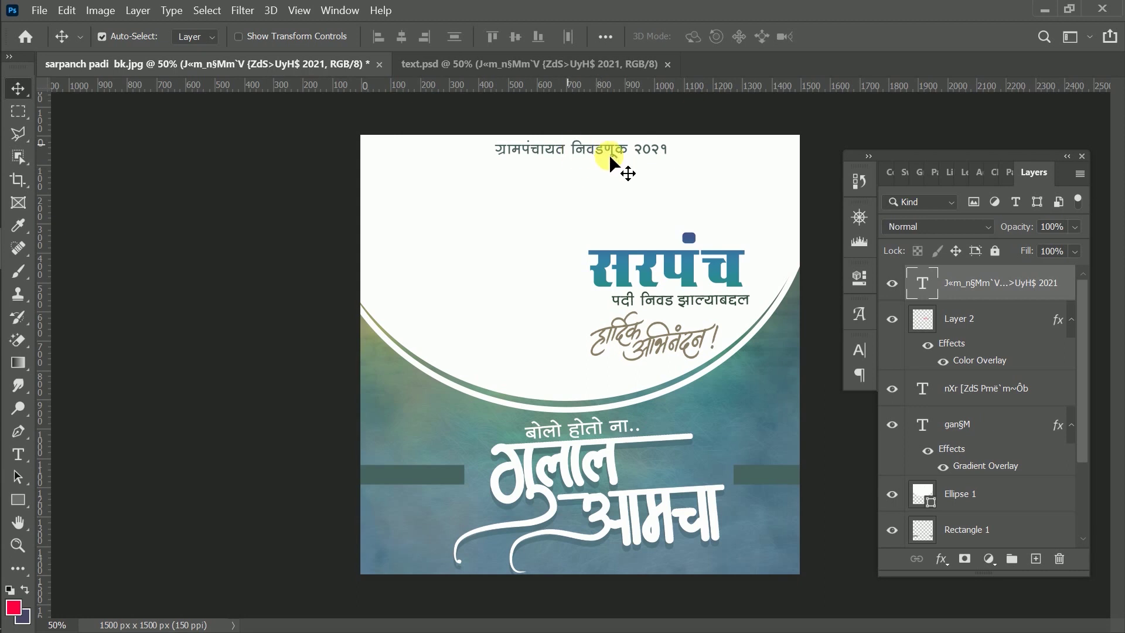
Choose the Pencil tool and set the foreground colour to 476461, sampled from the green side strip
{"action": "left_click", "coordinate": [18, 455]}
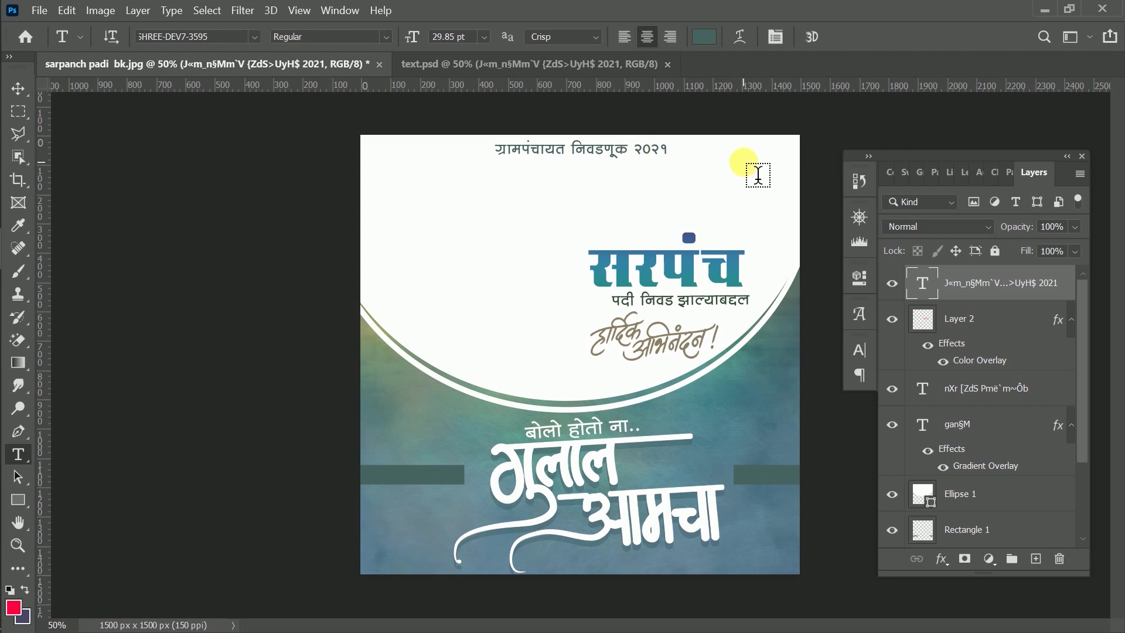
{"action": "left_click", "coordinate": [32, 89]}
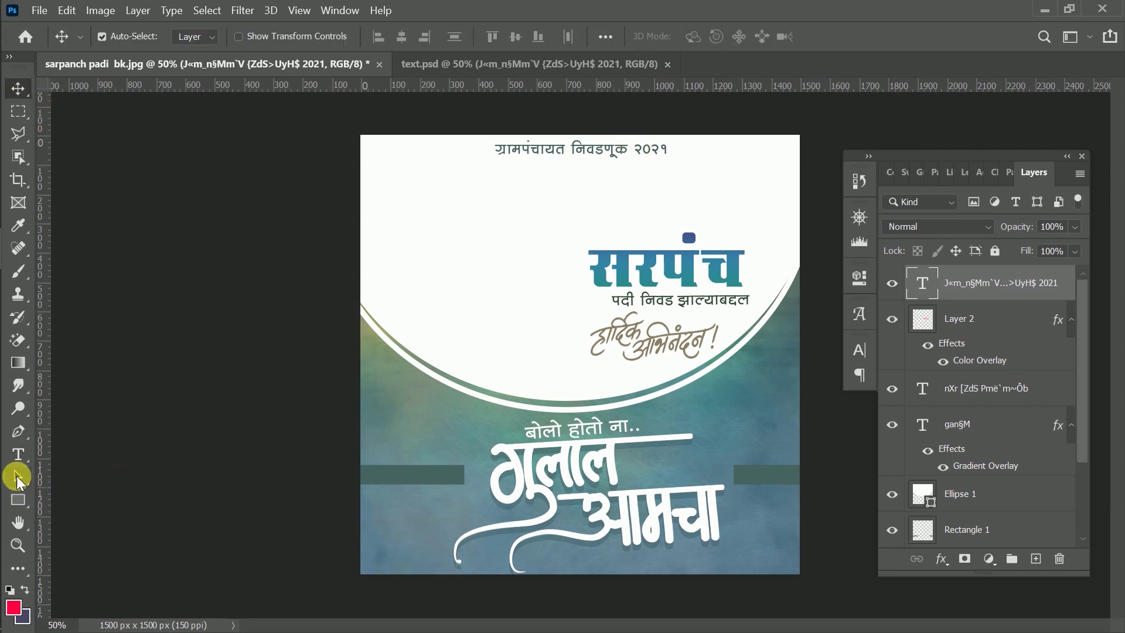
{"action": "left_click", "coordinate": [21, 267]}
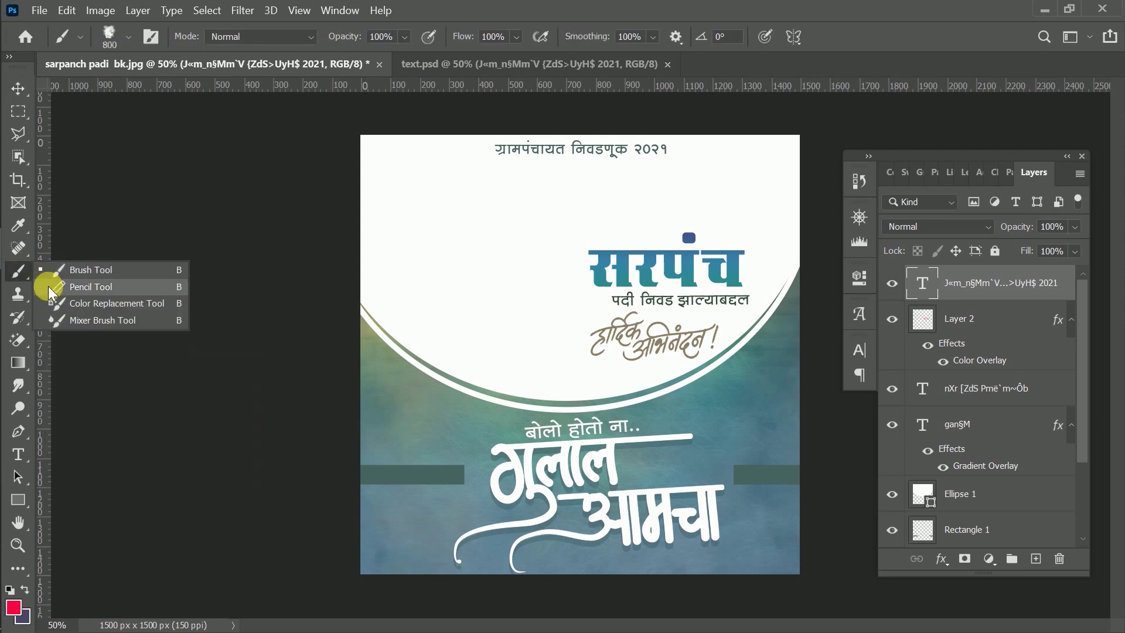
{"action": "left_click", "coordinate": [91, 287]}
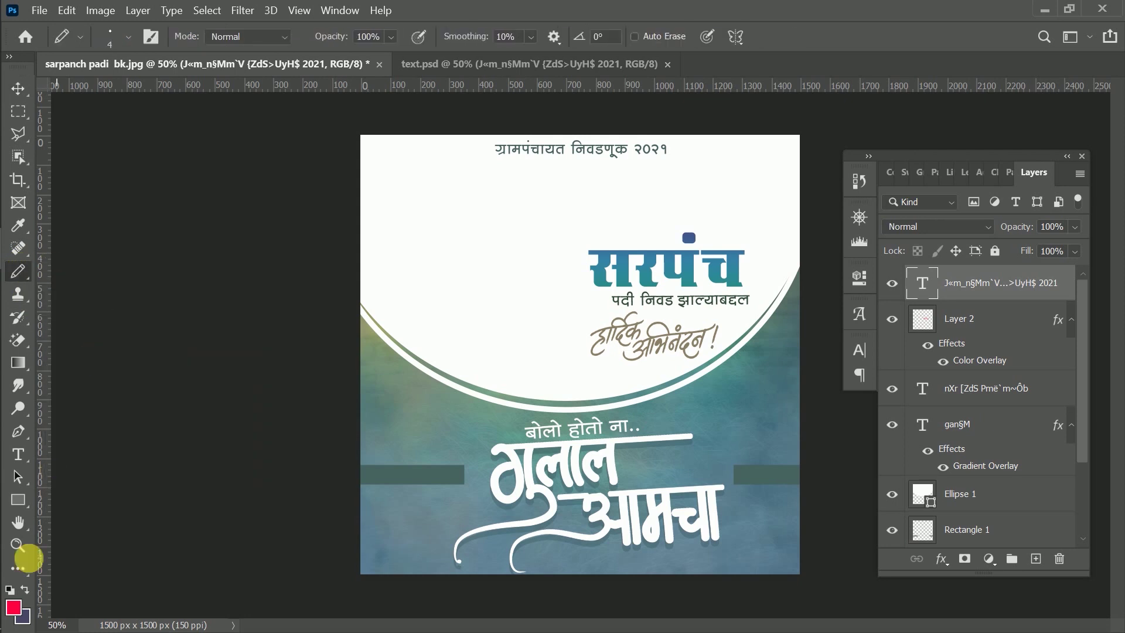
{"action": "left_click", "coordinate": [13, 608]}
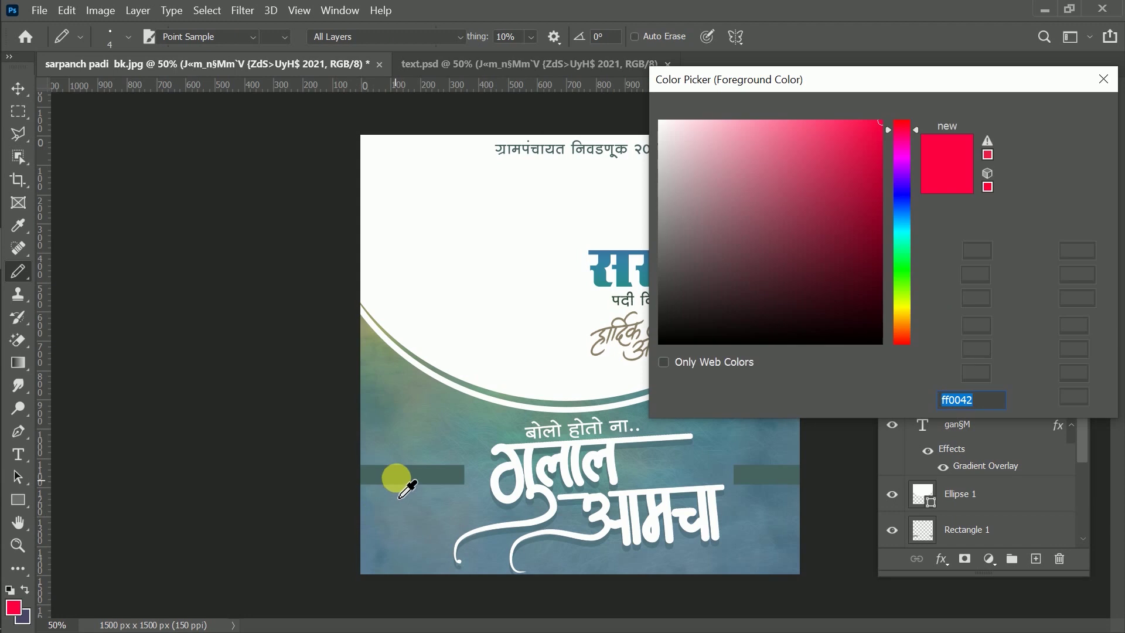
{"action": "left_click", "coordinate": [390, 472]}
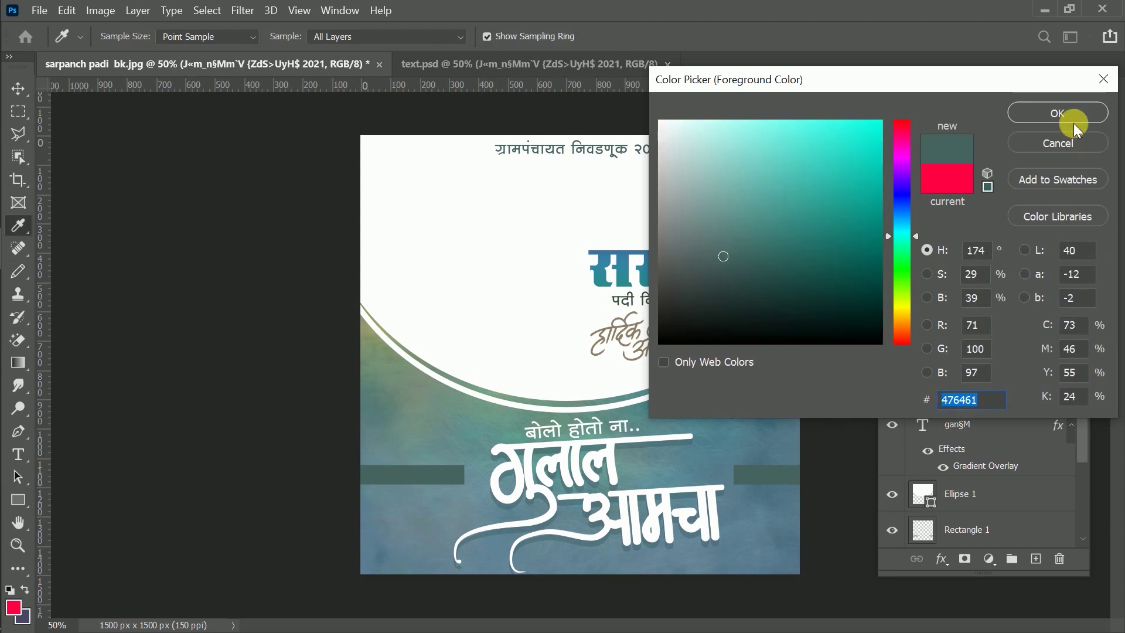
{"action": "left_click", "coordinate": [1057, 113]}
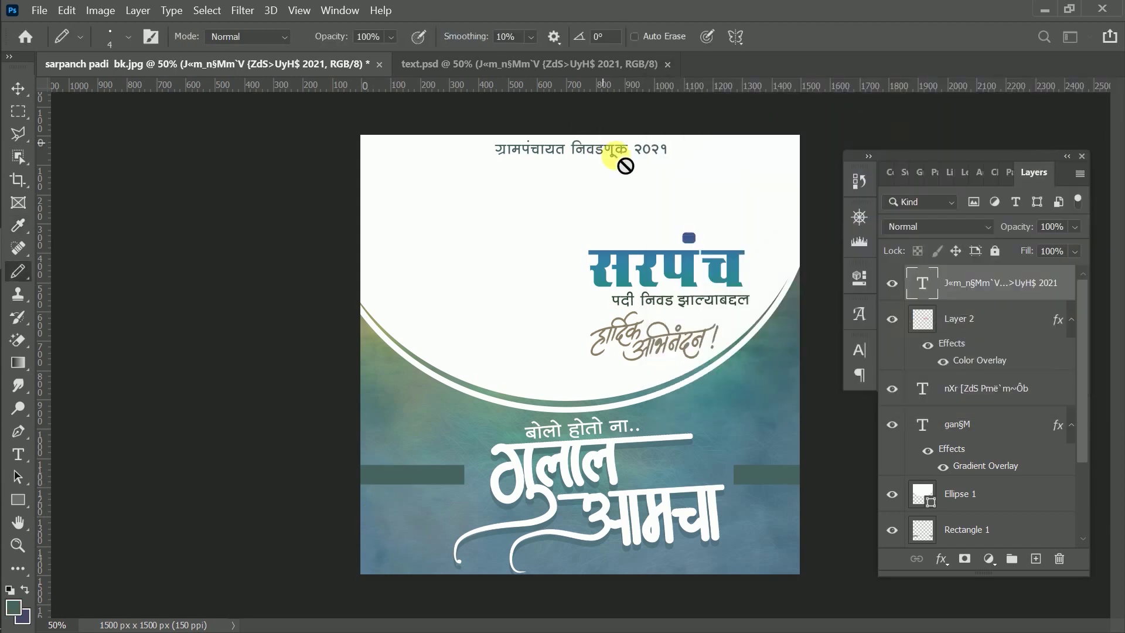
Add a new layer and draw two thin horizontal lines under the ग्रामपंचायत निवडणूक २०२१ heading, the lower one shorter
{"action": "left_click", "coordinate": [1035, 558]}
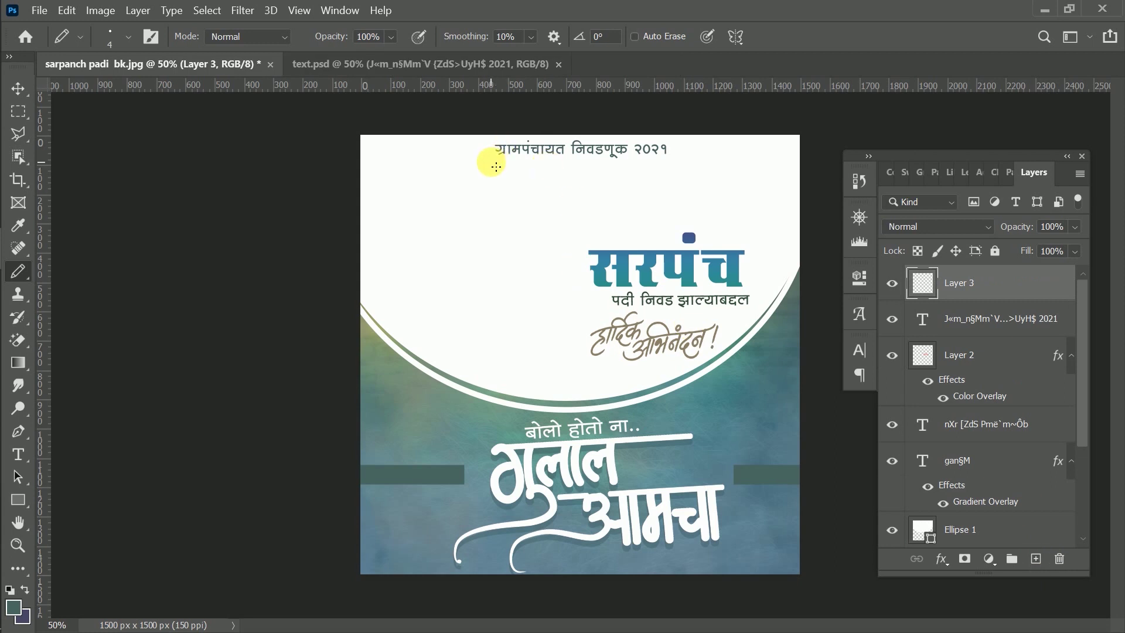
{"action": "left_click_drag", "start_coordinate": [484, 171], "coordinate": [678, 207]}
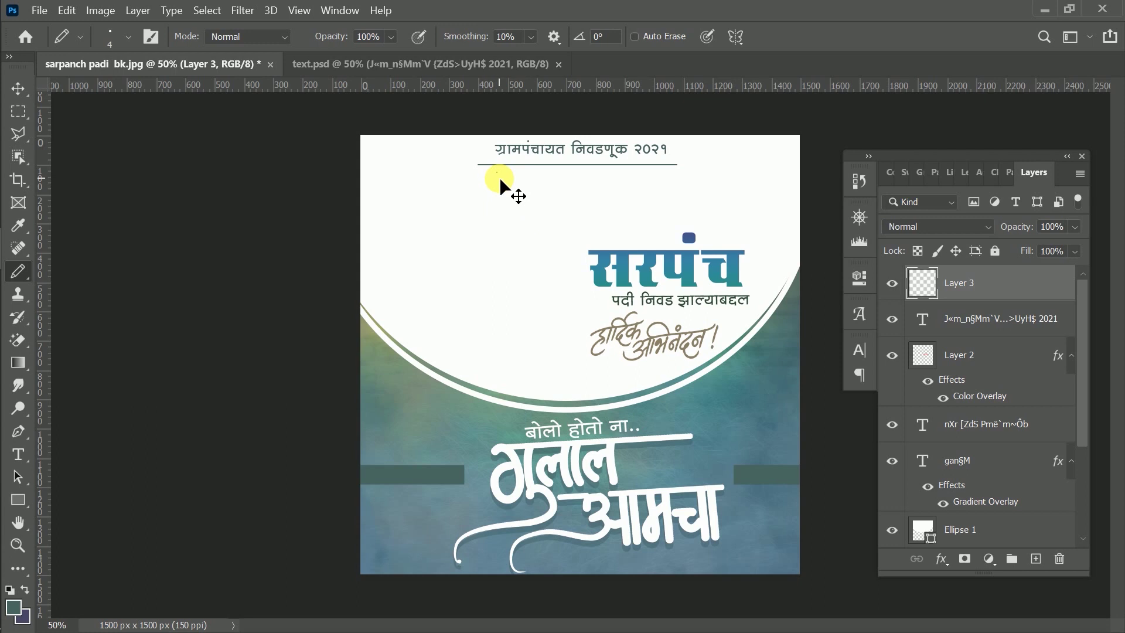
{"action": "left_click_drag", "start_coordinate": [496, 174], "coordinate": [663, 212]}
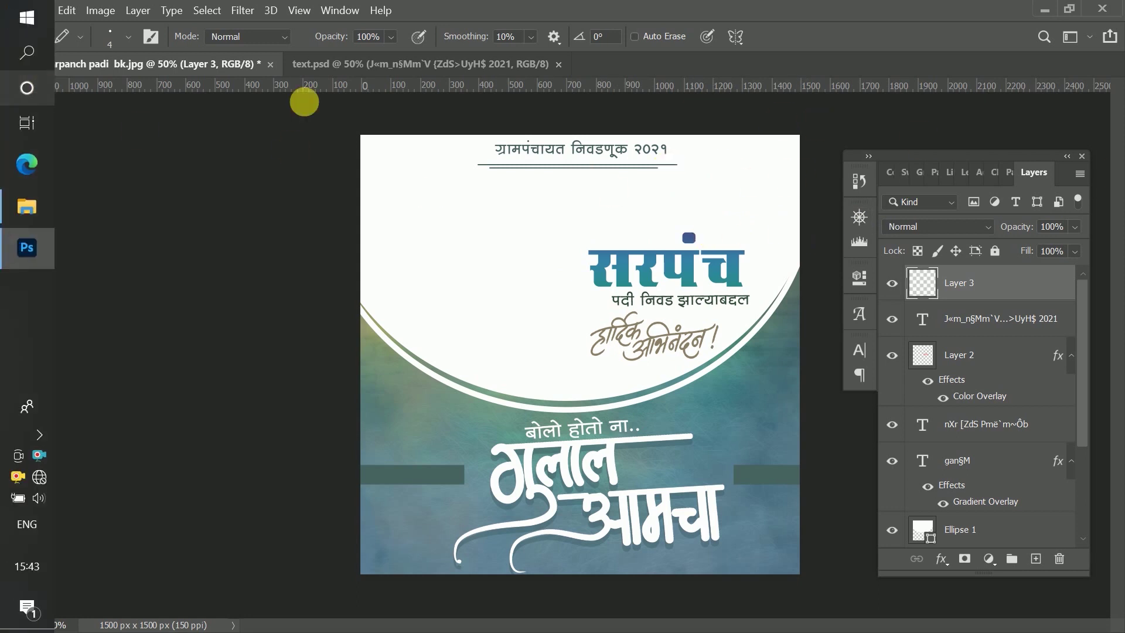
Open the rose bouquet image Layer 18.png, bring it into the banner, and place it beneath the हार्दिक अभिनंदन! lettering
{"action": "left_click", "coordinate": [19, 89]}
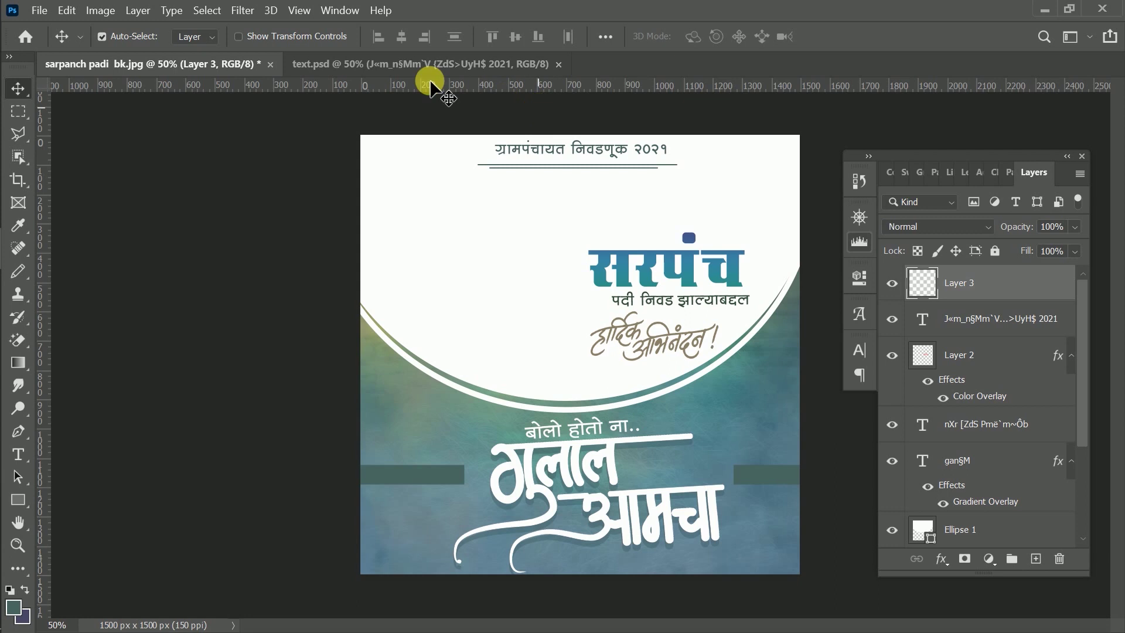
{"action": "left_click", "coordinate": [48, 13]}
{"action": "left_click", "coordinate": [68, 35]}
{"action": "left_click", "coordinate": [287, 142]}
{"action": "left_click", "coordinate": [826, 455]}
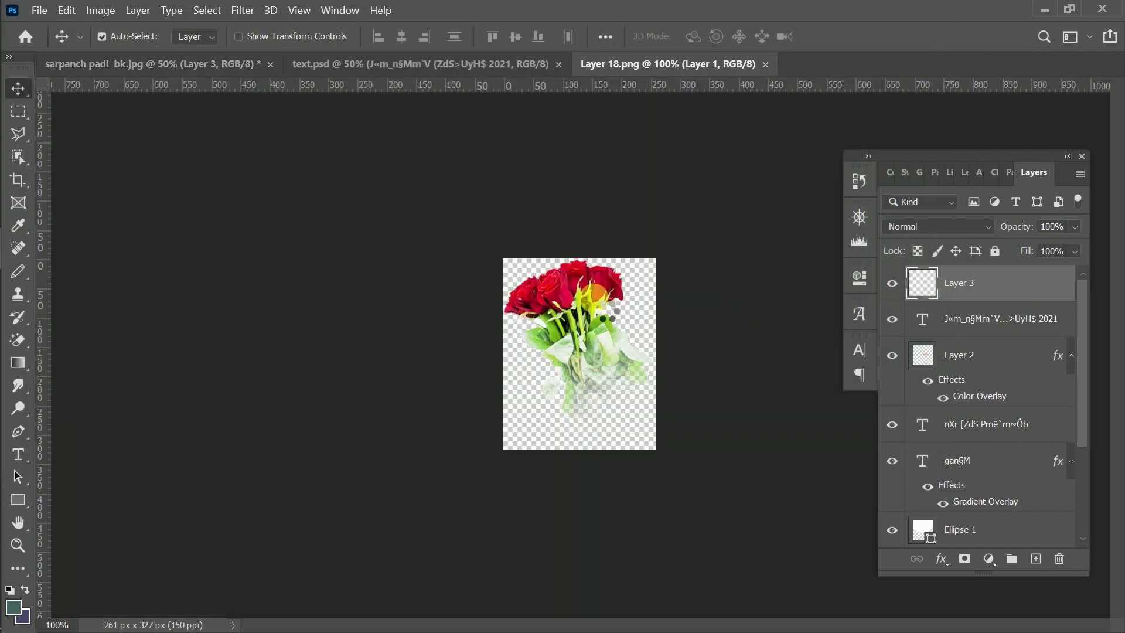
{"action": "left_click_drag", "start_coordinate": [603, 301], "coordinate": [843, 270]}
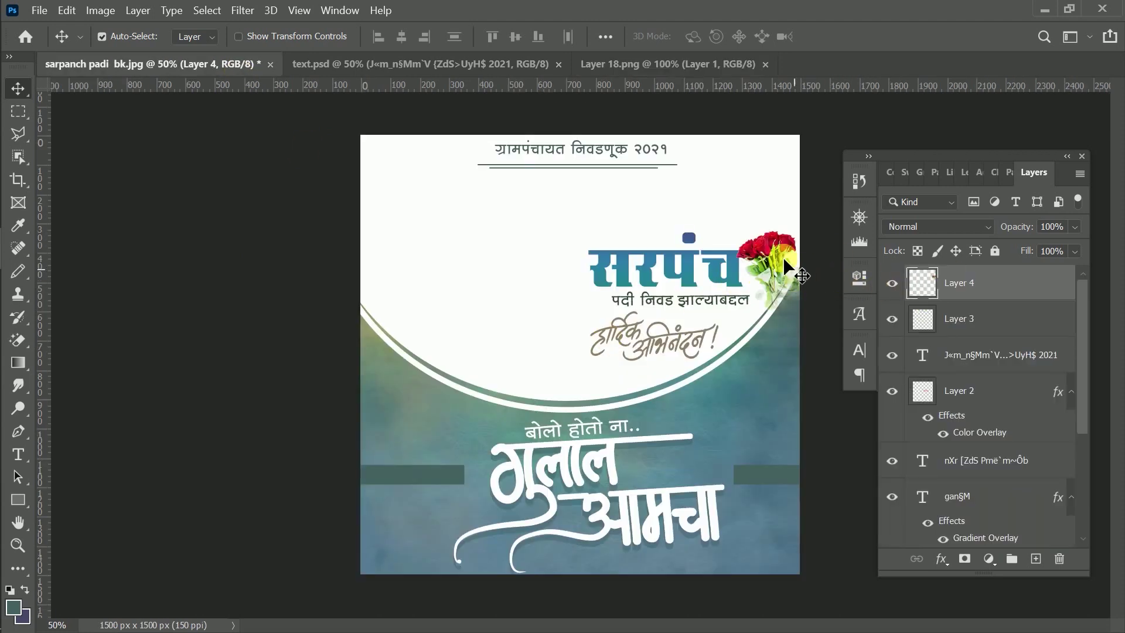
{"action": "left_click_drag", "start_coordinate": [769, 253], "coordinate": [615, 372]}
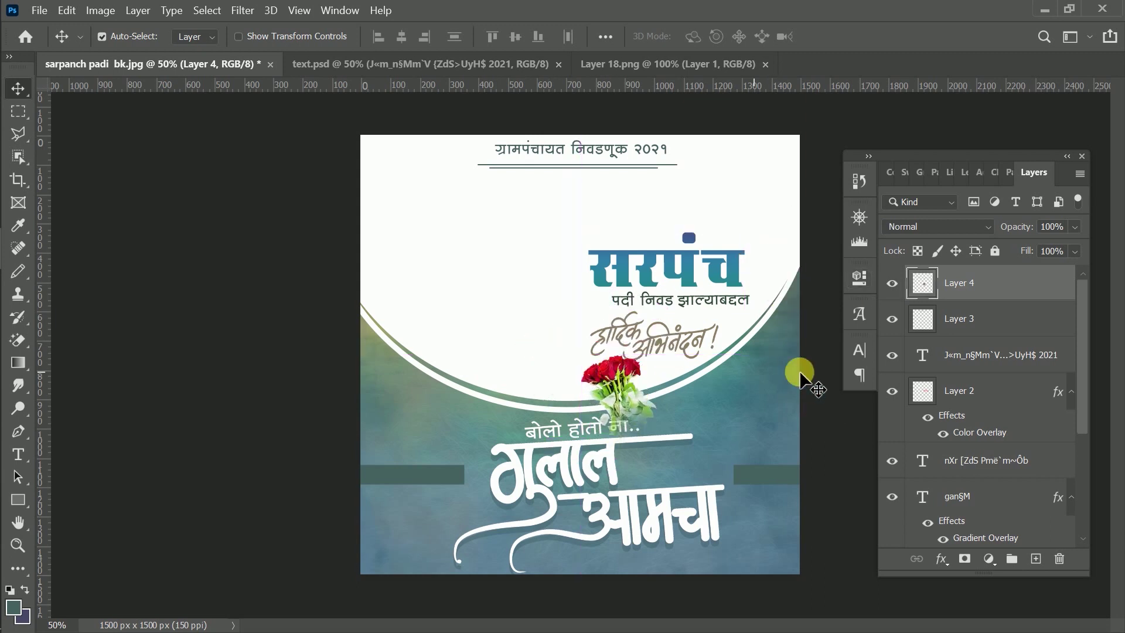
Stack the bouquet's Layer 4 directly above Ellipse 1, beneath the सरपंच text layer
{"action": "left_click", "coordinate": [756, 220]}
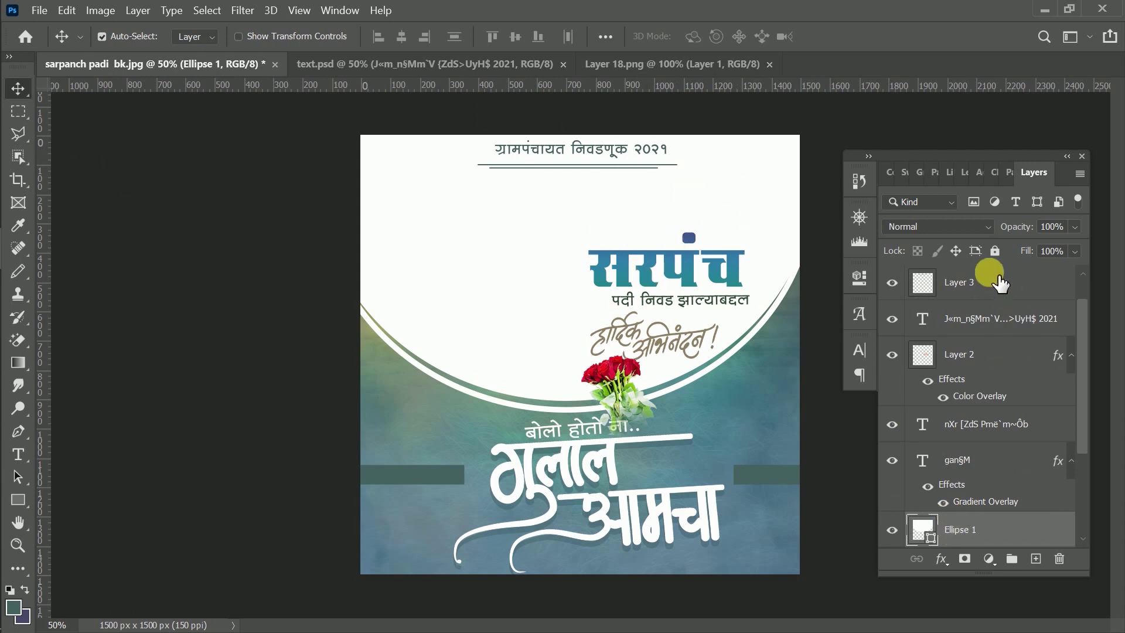
{"action": "scroll", "coordinate": [975, 298], "scroll_direction": "up", "scroll_amount": 1}
{"action": "left_click_drag", "start_coordinate": [975, 298], "coordinate": [971, 460]}
Clip the bouquet layer to Ellipse 1 with a clipping mask and reposition the roses along the ellipse's lower edge
{"action": "right_click", "coordinate": [1047, 403]}
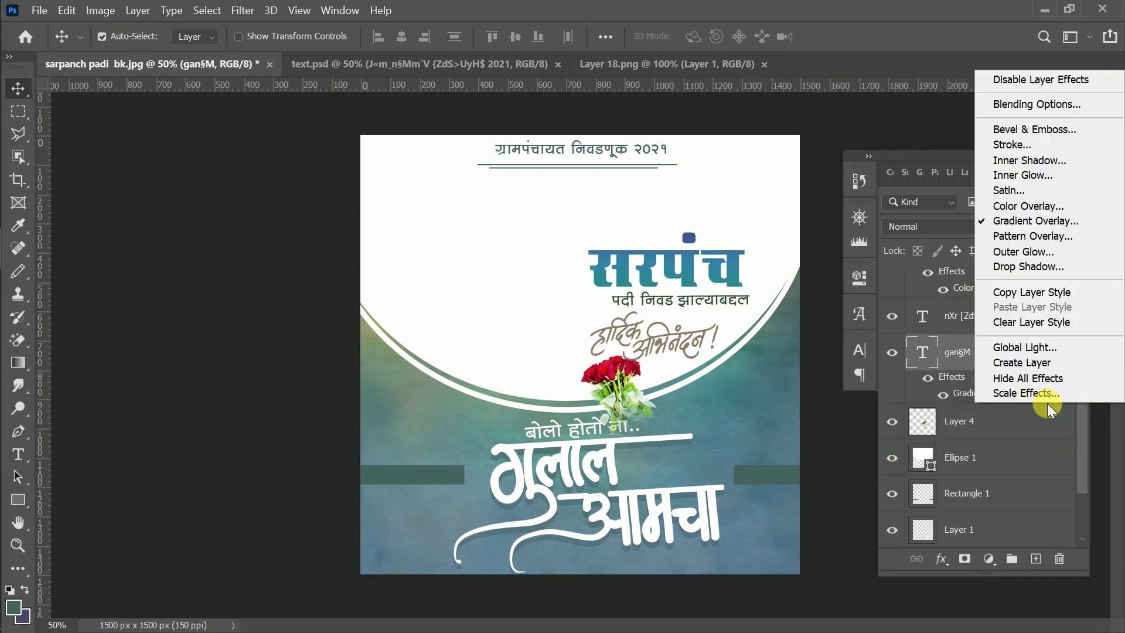
{"action": "left_click", "coordinate": [1035, 427]}
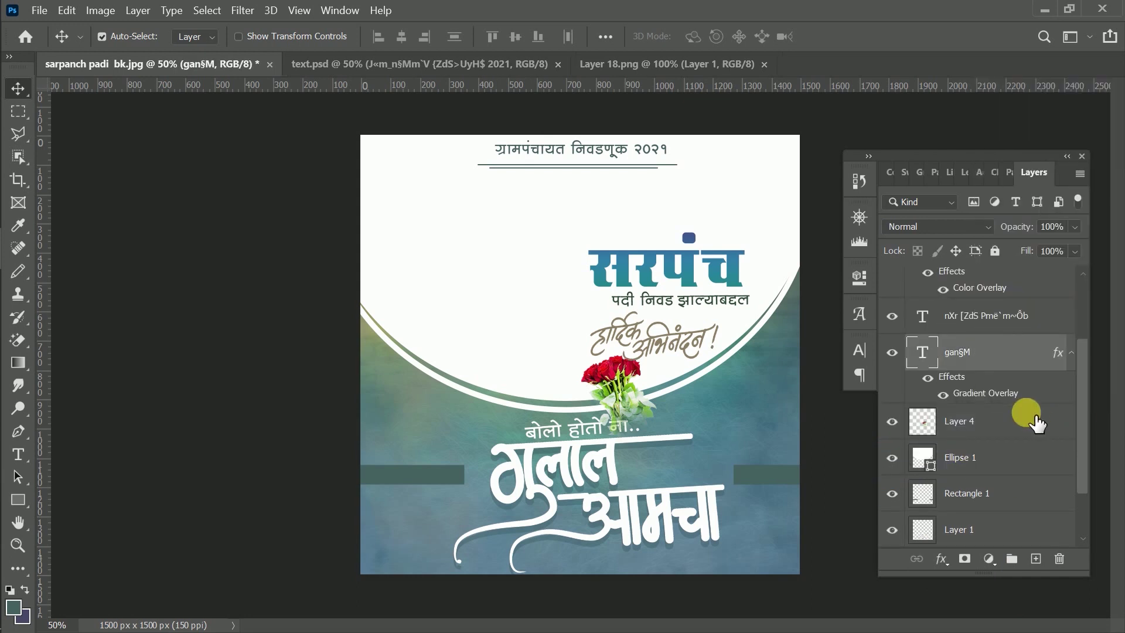
{"action": "left_click", "coordinate": [986, 431]}
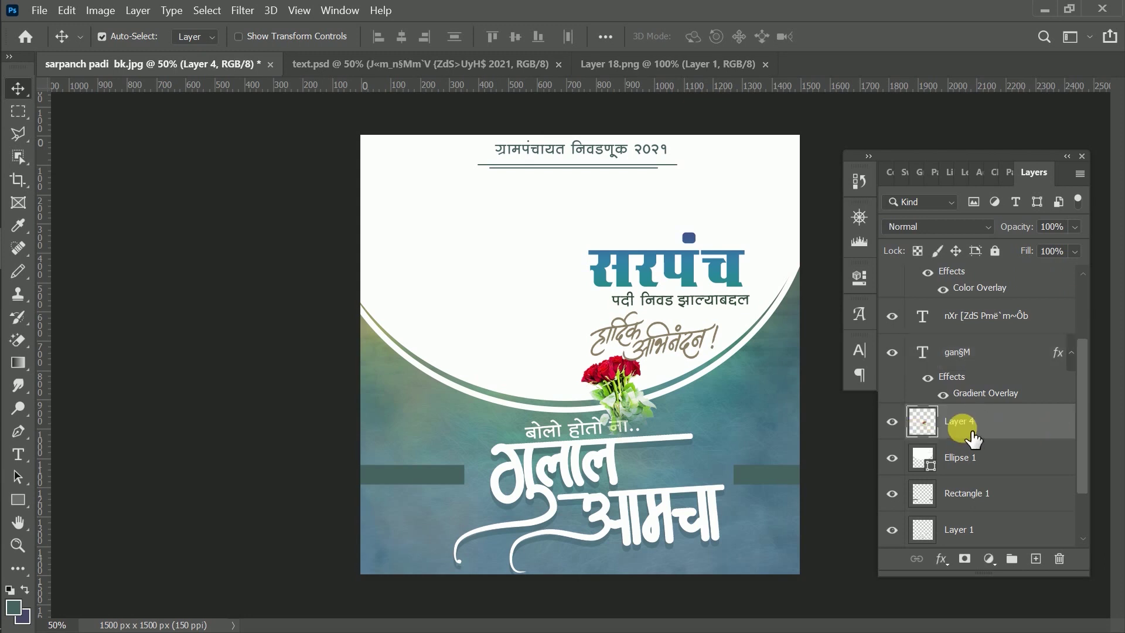
{"action": "right_click", "coordinate": [1032, 426]}
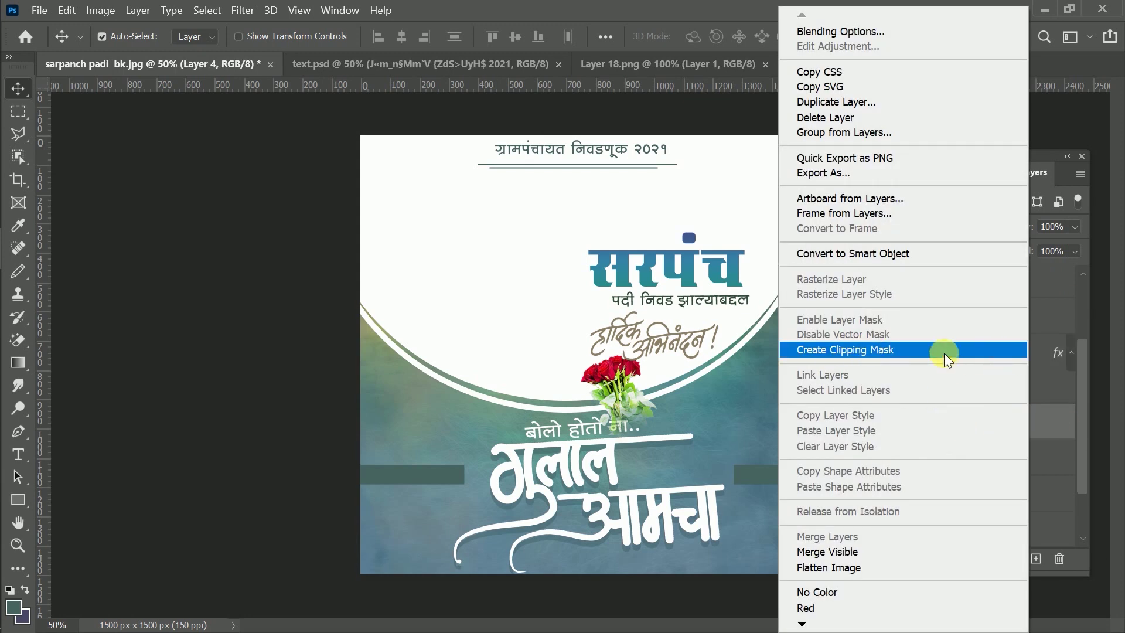
{"action": "left_click", "coordinate": [883, 350]}
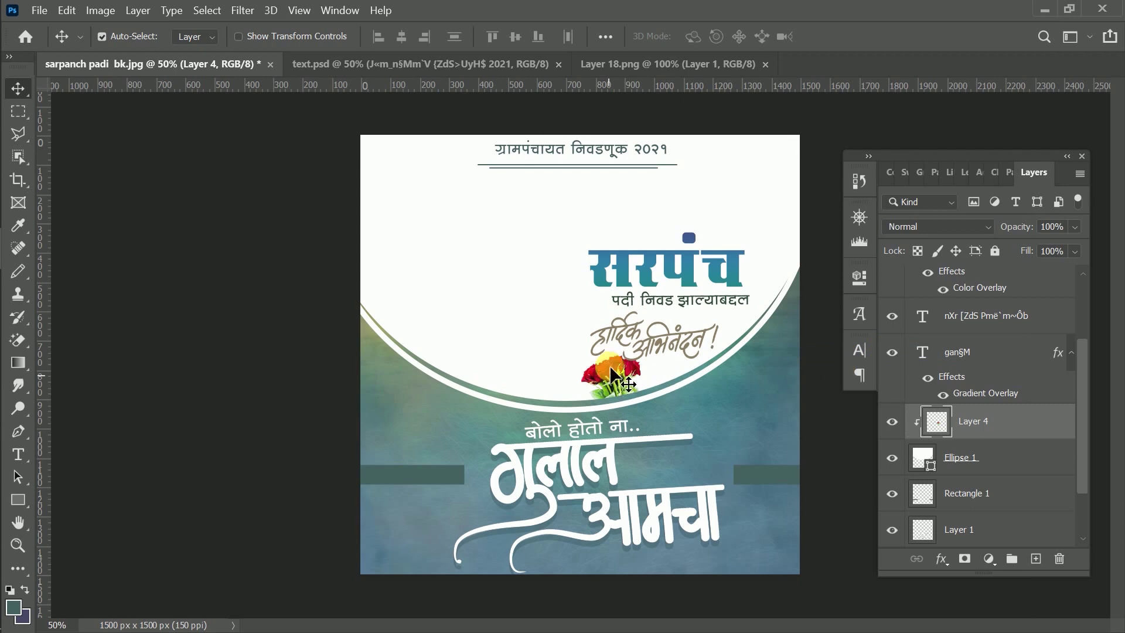
{"action": "left_click_drag", "start_coordinate": [611, 367], "coordinate": [625, 387]}
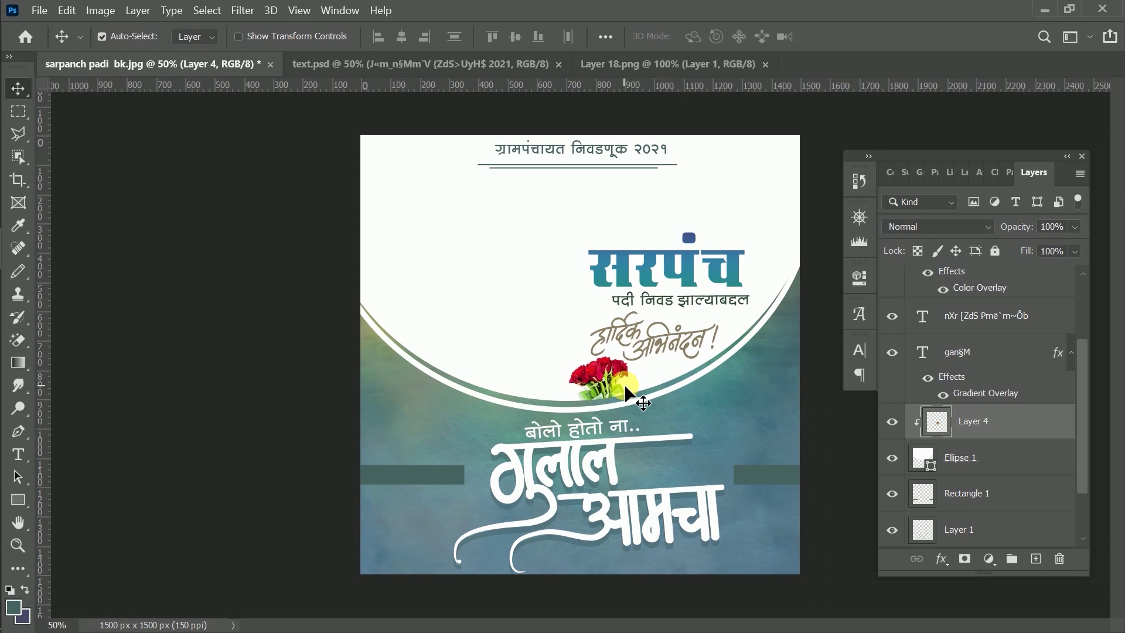